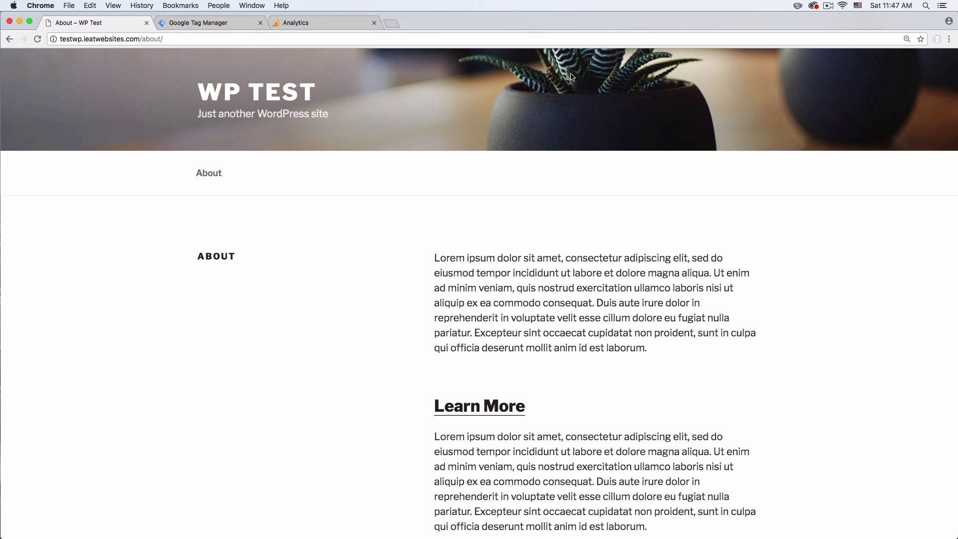
Look over the WP Test About page, including its Learn More and Buy Now links
{"action": "scroll", "coordinate": [407, 255], "scroll_direction": "down", "scroll_amount": 5}
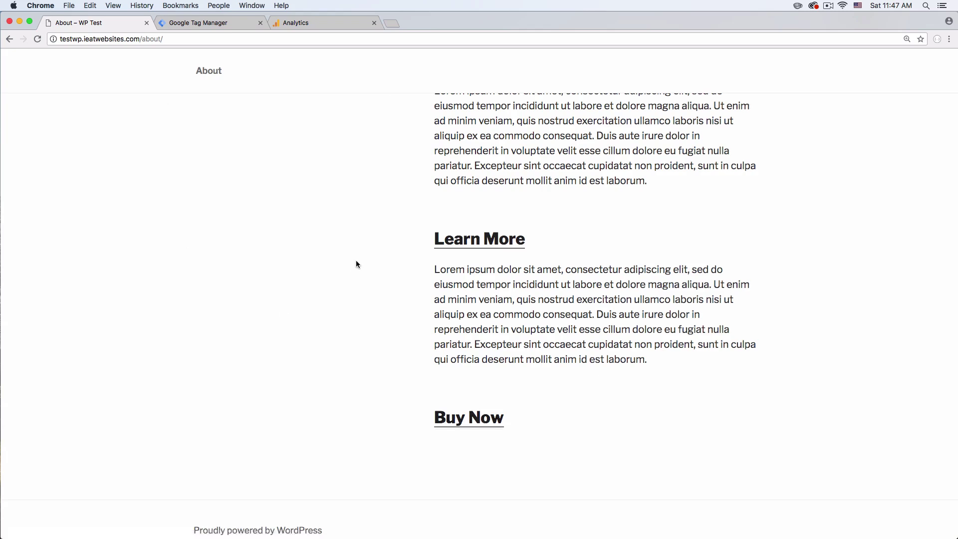
{"action": "scroll", "coordinate": [355, 260], "scroll_direction": "up", "scroll_amount": 5}
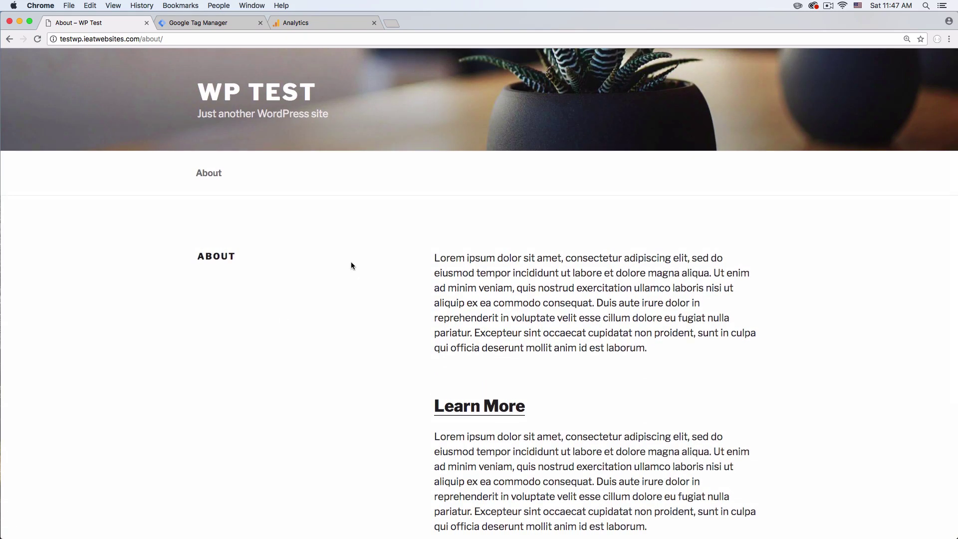
{"action": "scroll", "coordinate": [352, 261], "scroll_direction": "down", "scroll_amount": 1}
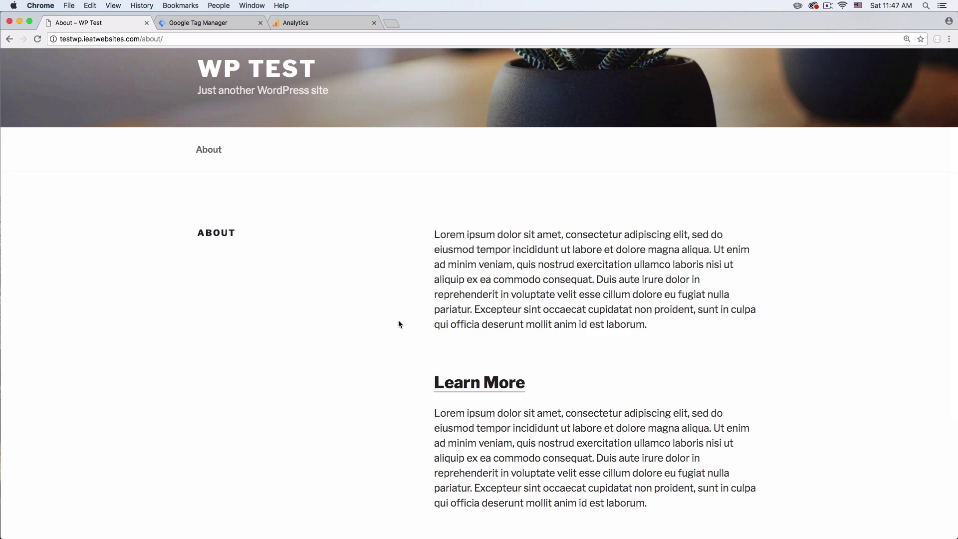
{"action": "scroll", "coordinate": [398, 321], "scroll_direction": "up", "scroll_amount": 1}
{"action": "scroll", "coordinate": [400, 314], "scroll_direction": "down", "scroll_amount": 3}
{"action": "scroll", "coordinate": [400, 315], "scroll_direction": "down", "scroll_amount": 4}
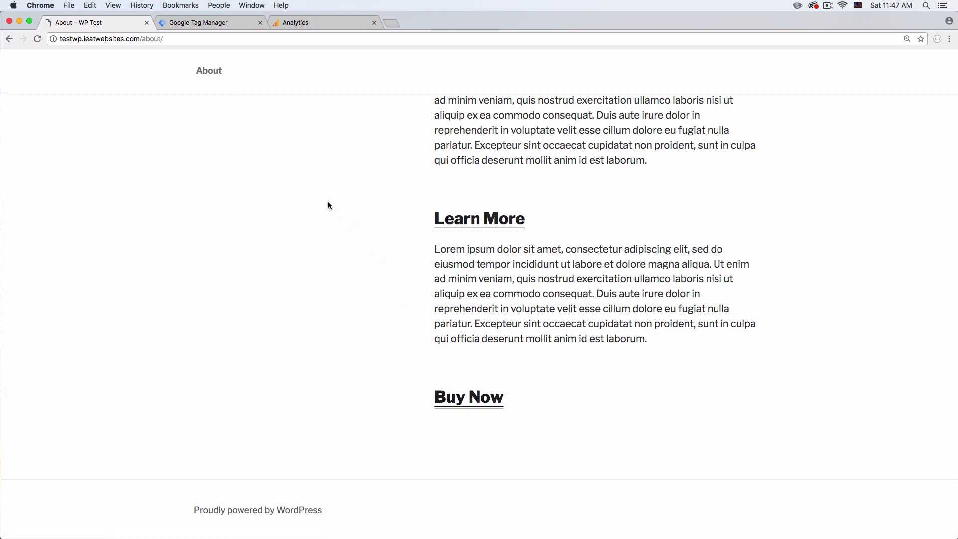
Switch between Google Analytics and Google Tag Manager to view the Analytics home report and the container's workspace overview
{"action": "left_click", "coordinate": [307, 24]}
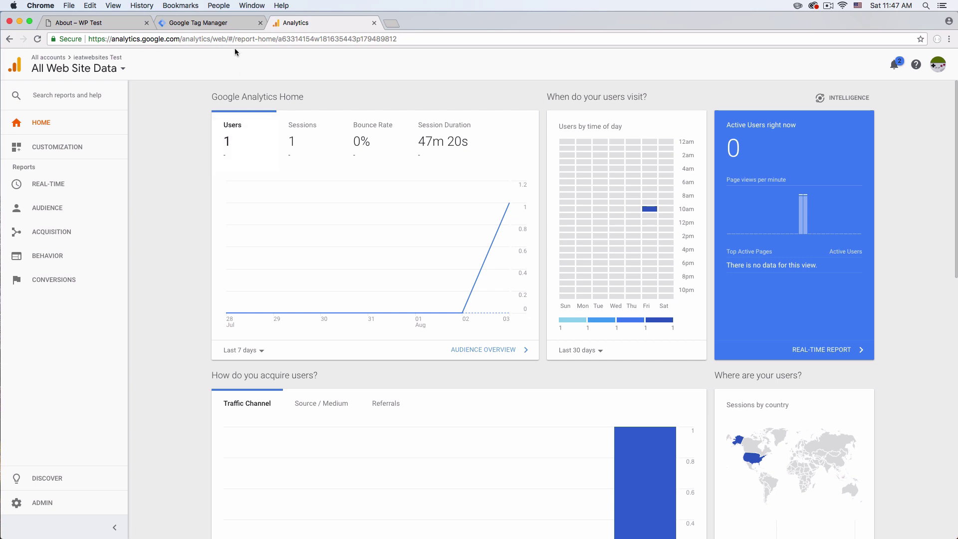
{"action": "left_click", "coordinate": [229, 24]}
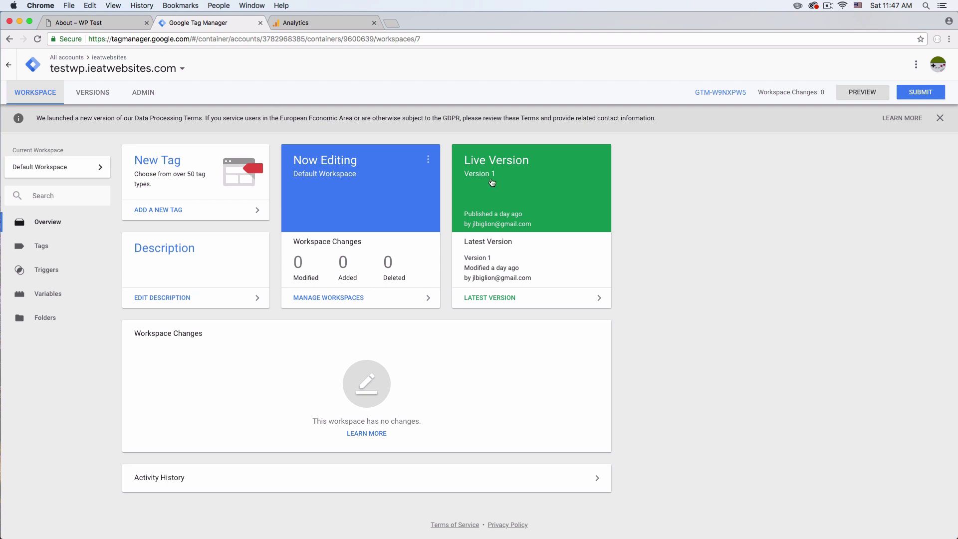
{"action": "left_click", "coordinate": [313, 25]}
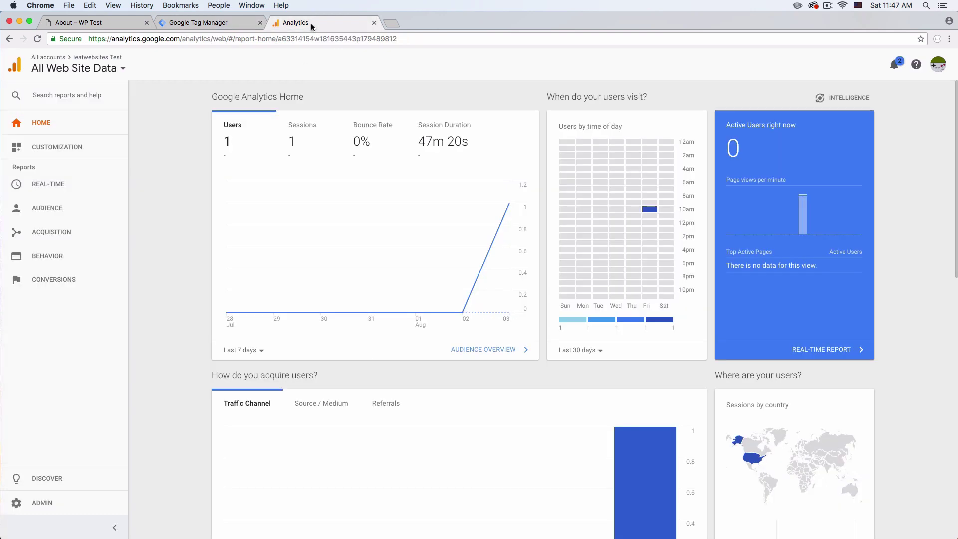
{"action": "left_click", "coordinate": [211, 25]}
{"action": "left_click", "coordinate": [329, 25]}
{"action": "left_click", "coordinate": [212, 25]}
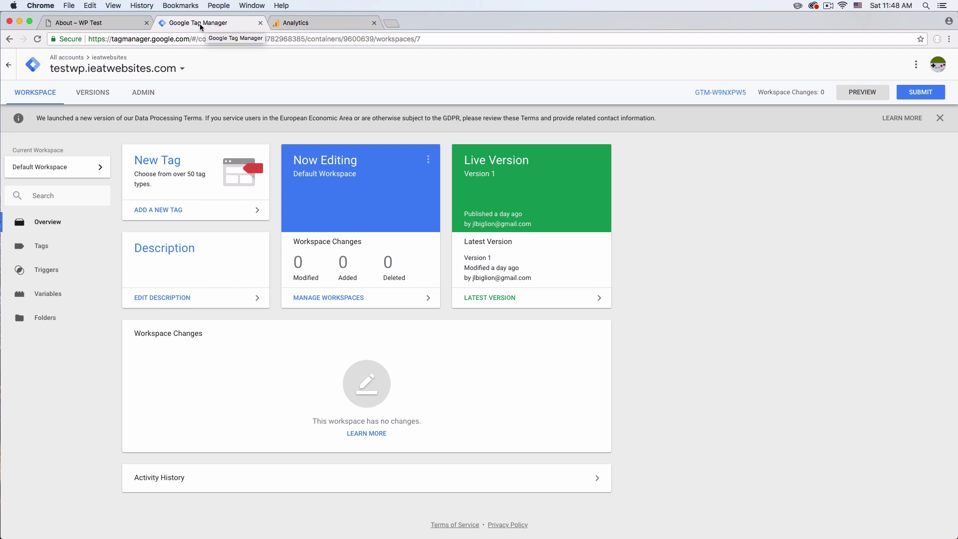
Inspect the Buy Now link on the About page to read its class attribute, and close the developer tools
{"action": "left_click", "coordinate": [135, 23]}
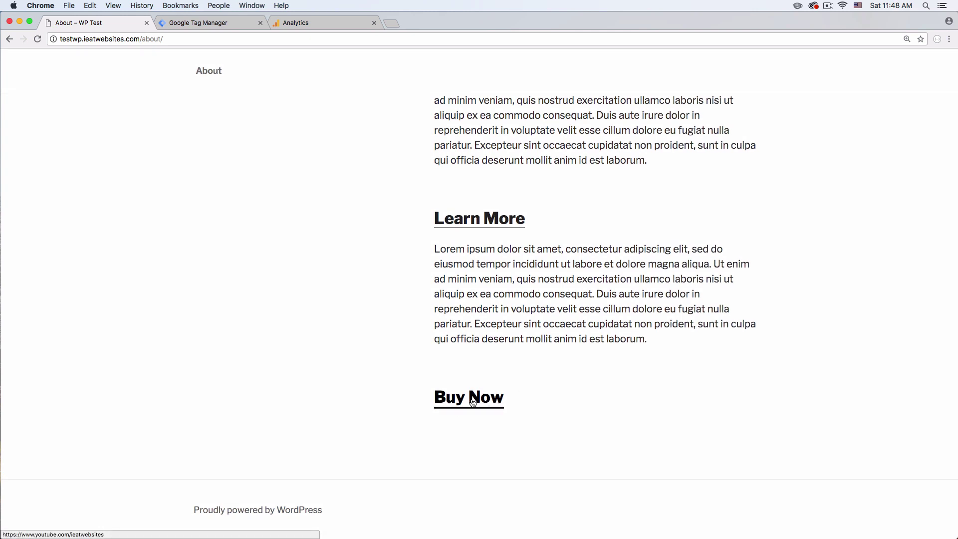
{"action": "right_click", "coordinate": [560, 388]}
{"action": "left_click", "coordinate": [579, 482]}
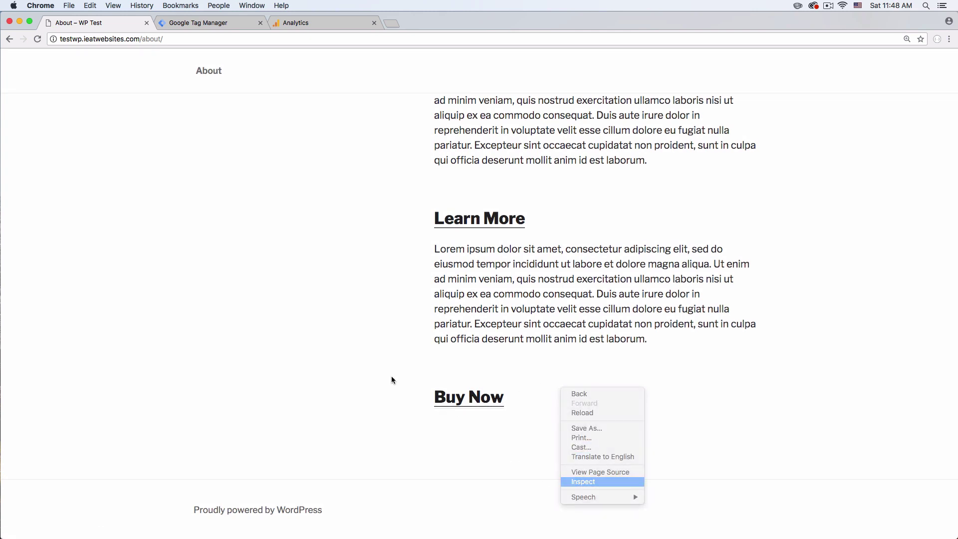
{"action": "scroll", "coordinate": [348, 219], "scroll_direction": "down", "scroll_amount": 3}
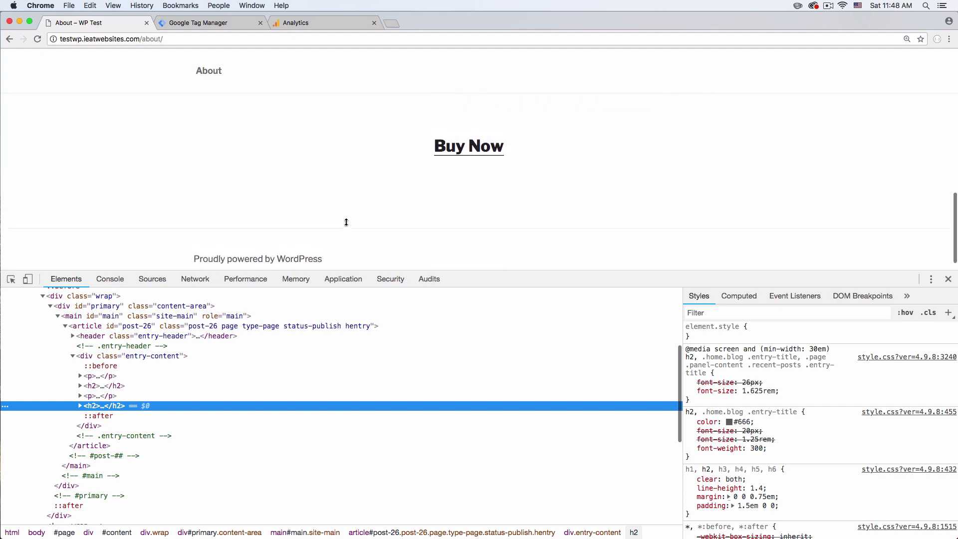
{"action": "key", "text": "super+shift+c"}
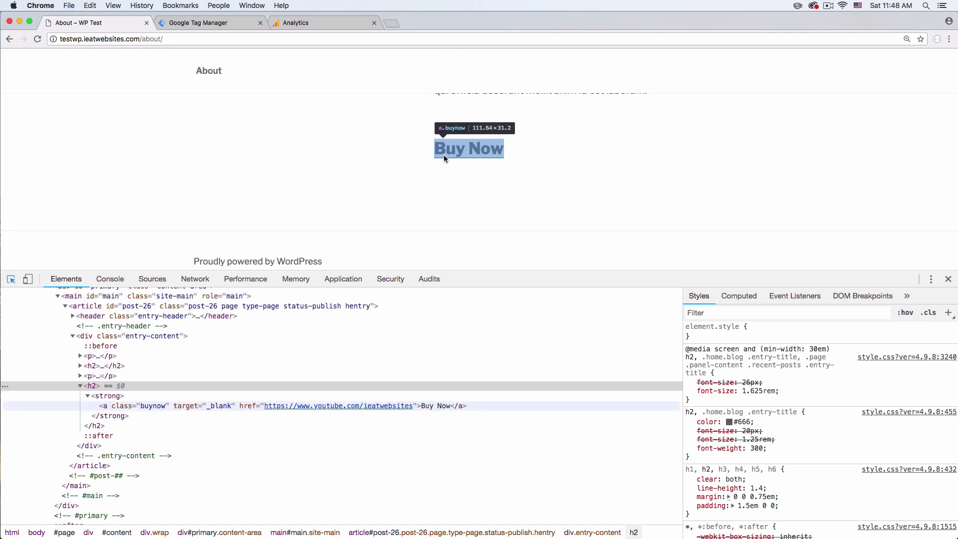
{"action": "left_click", "coordinate": [446, 156]}
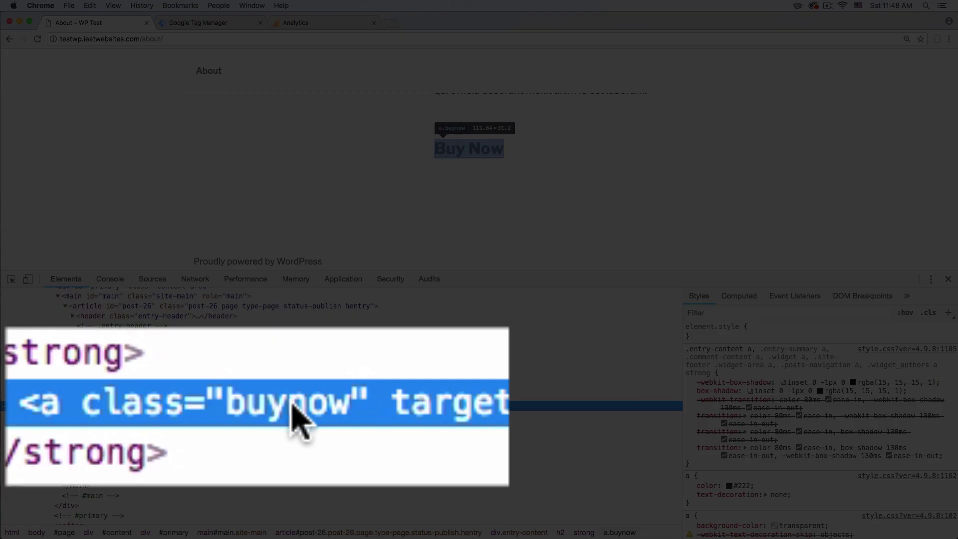
{"action": "double_click", "coordinate": [307, 413]}
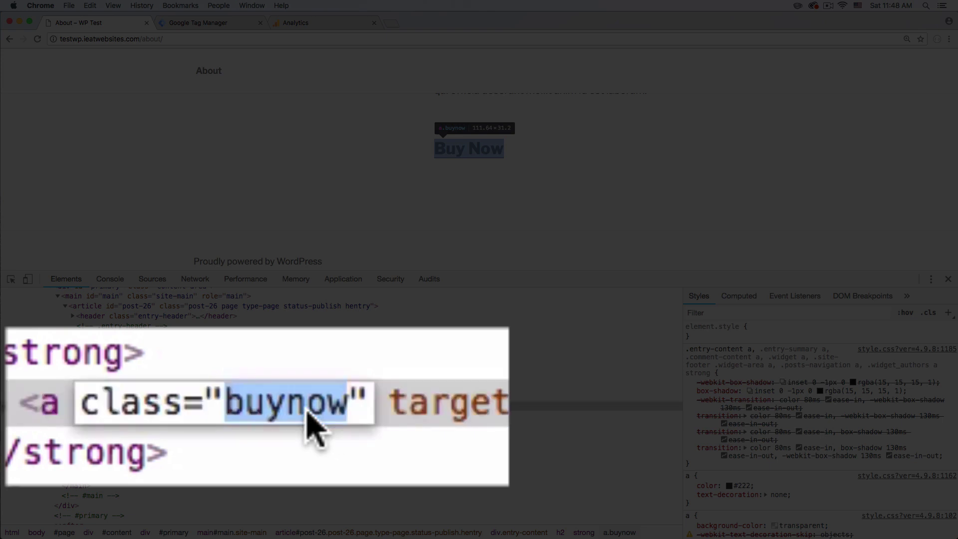
{"action": "left_click", "coordinate": [331, 370]}
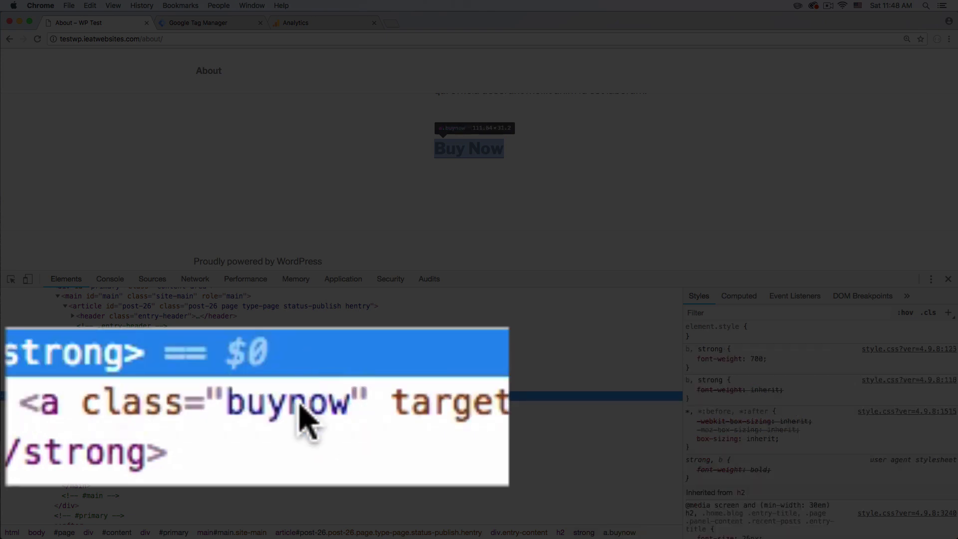
{"action": "double_click", "coordinate": [304, 416]}
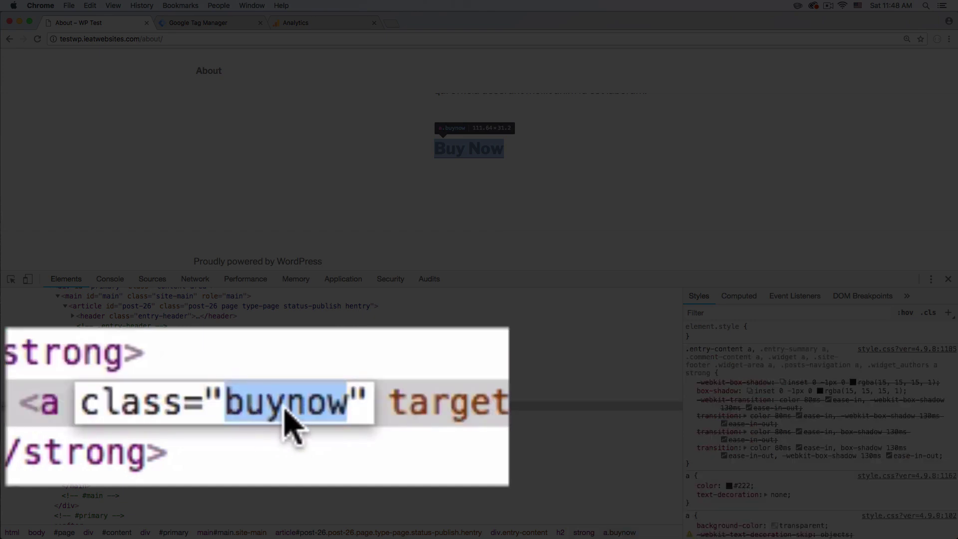
{"action": "left_click", "coordinate": [300, 356]}
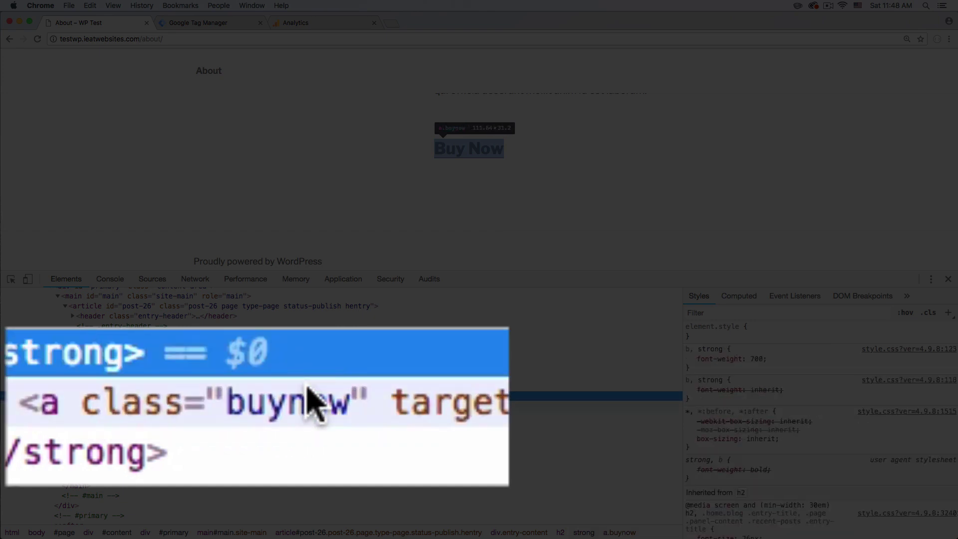
{"action": "left_click", "coordinate": [949, 279]}
{"action": "scroll", "coordinate": [437, 274], "scroll_direction": "up", "scroll_amount": 1}
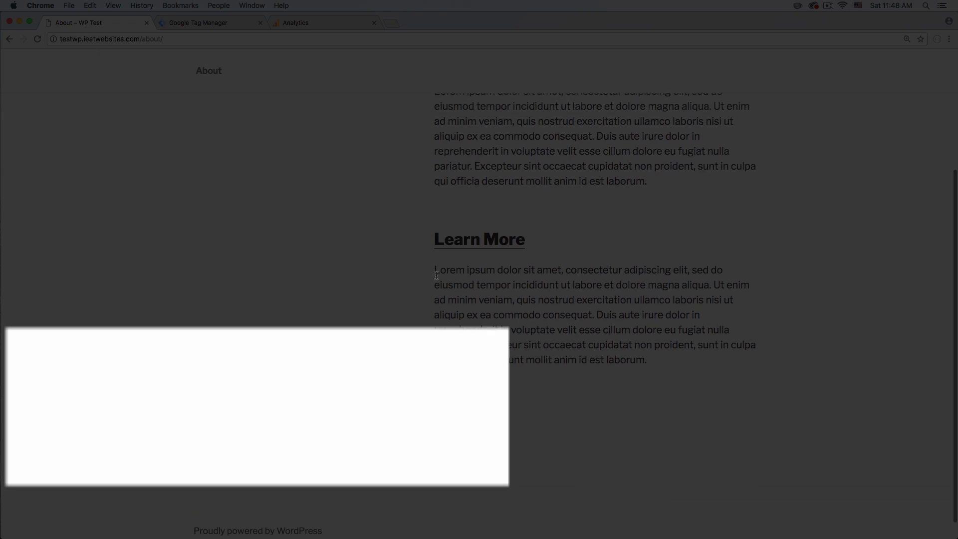
{"action": "scroll", "coordinate": [393, 267], "scroll_direction": "up", "scroll_amount": 1}
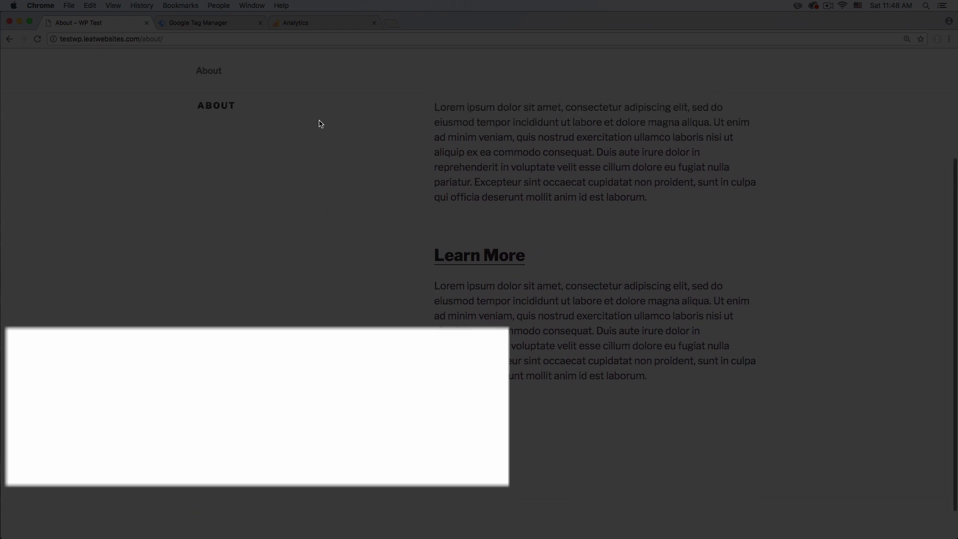
In Google Tag Manager, review the container's built-in variables and which ones are enabled in their configuration, including the click variables
{"action": "left_click", "coordinate": [201, 23]}
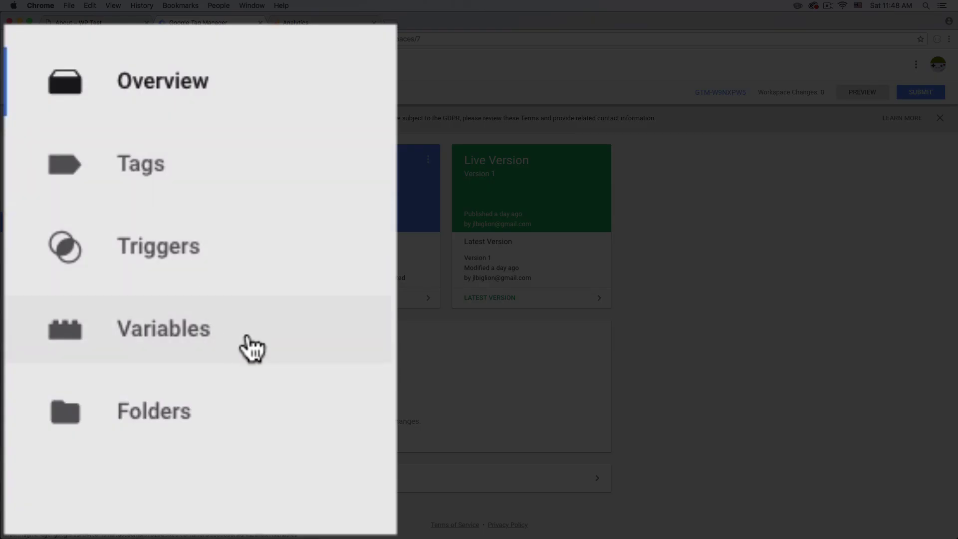
{"action": "left_click", "coordinate": [248, 340]}
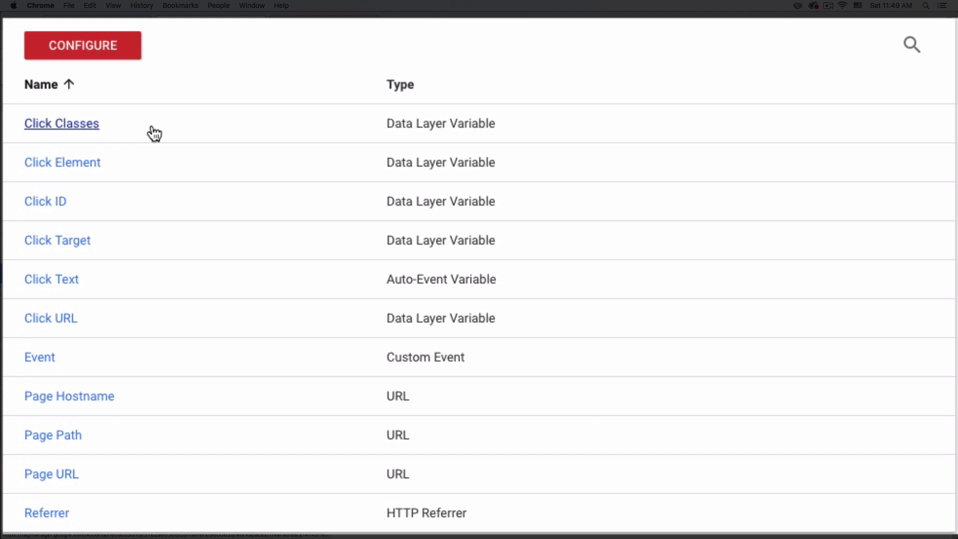
{"action": "left_click", "coordinate": [81, 54]}
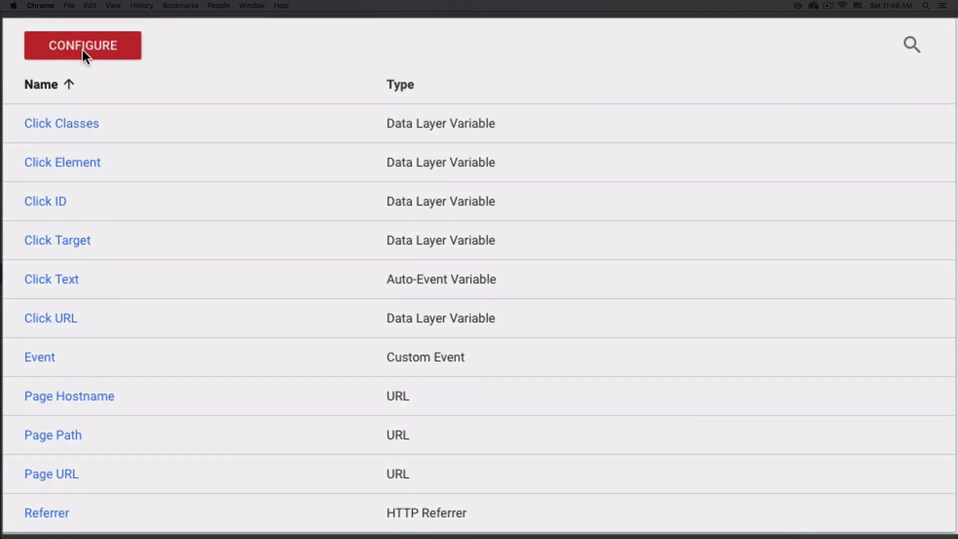
{"action": "scroll", "coordinate": [629, 201], "scroll_direction": "down", "scroll_amount": 5}
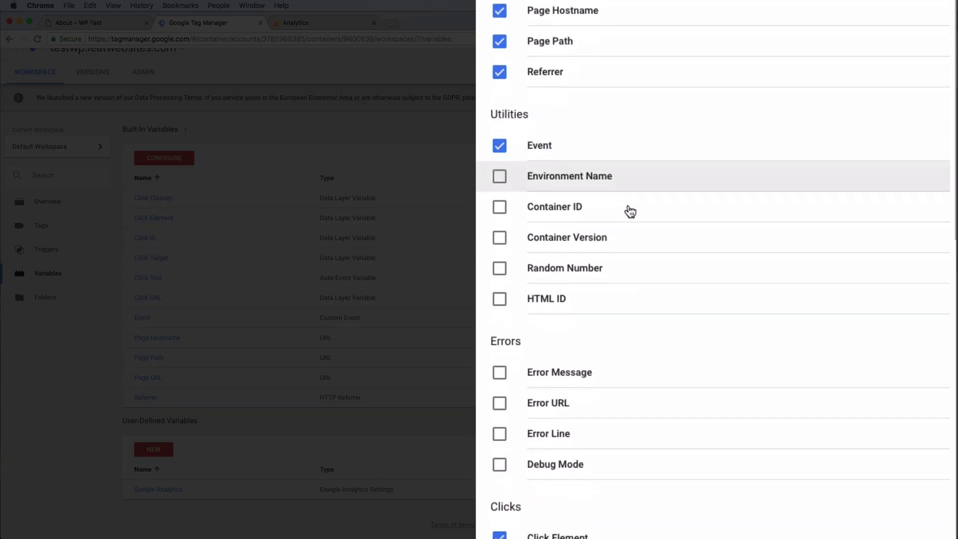
{"action": "scroll", "coordinate": [629, 212], "scroll_direction": "down", "scroll_amount": 10}
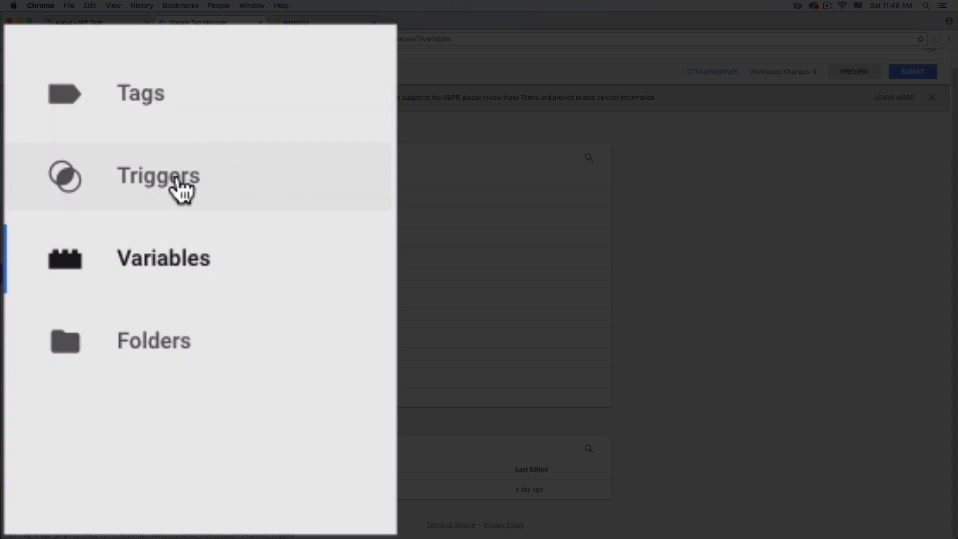
Review the container's existing triggers and compare them with the Learn More and Buy Now links on the About page
{"action": "left_click", "coordinate": [178, 182]}
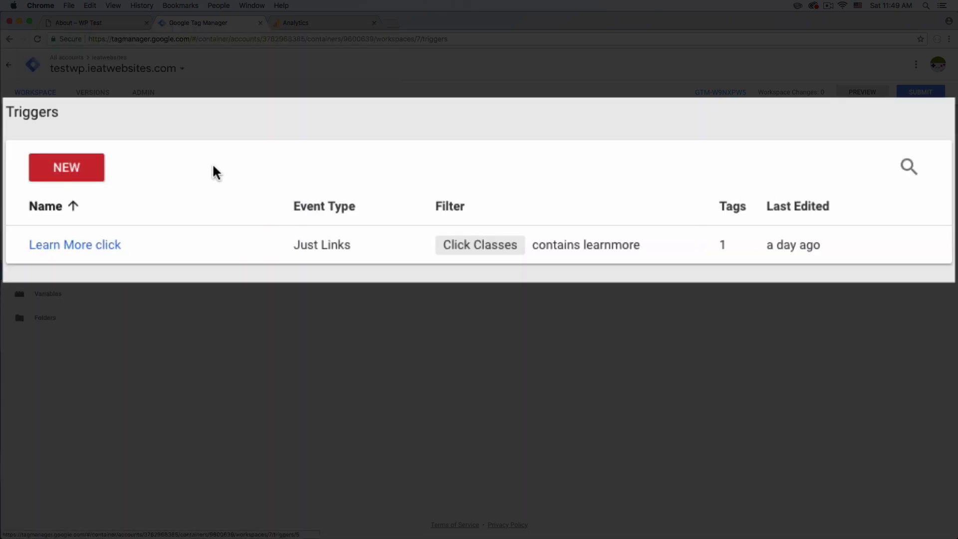
{"action": "left_click", "coordinate": [75, 23]}
{"action": "scroll", "coordinate": [594, 339], "scroll_direction": "up", "scroll_amount": 1}
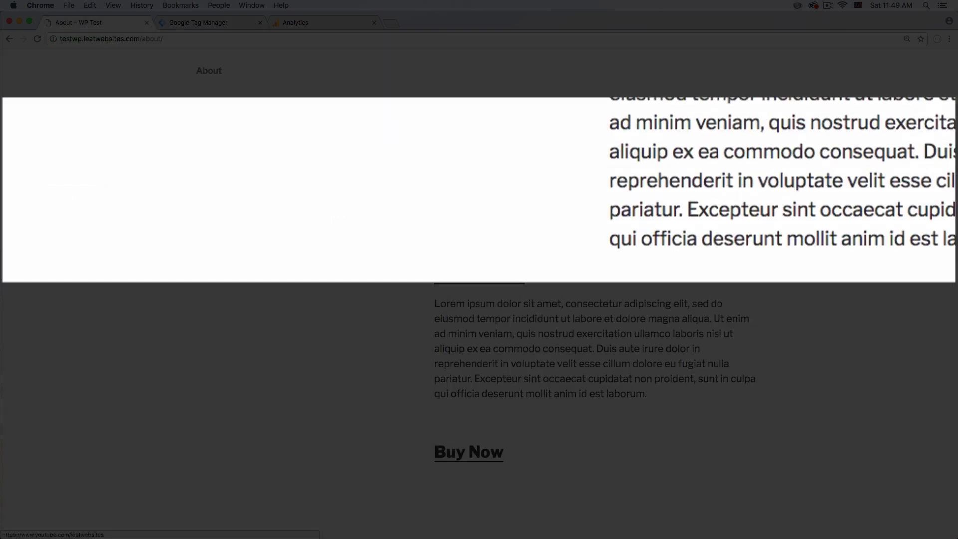
{"action": "left_click", "coordinate": [191, 22]}
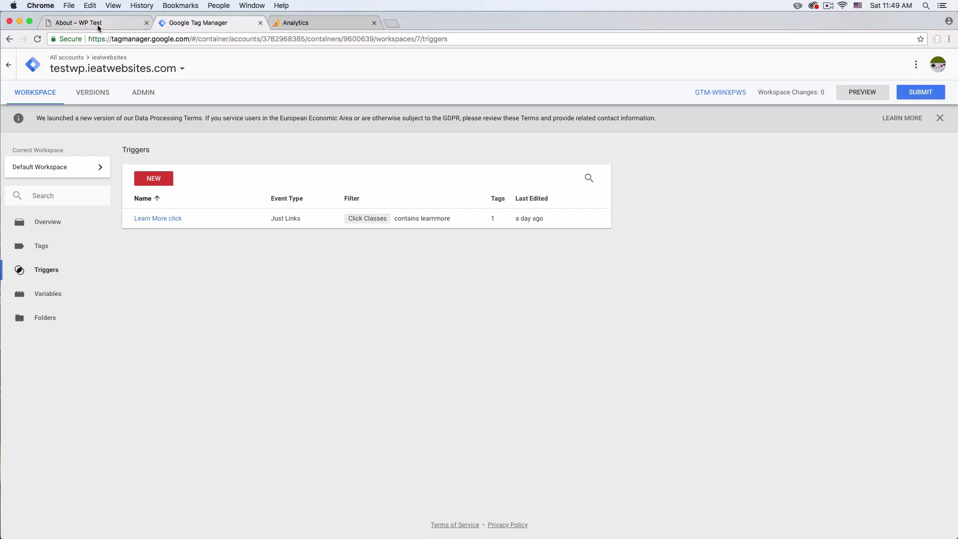
{"action": "left_click", "coordinate": [97, 22]}
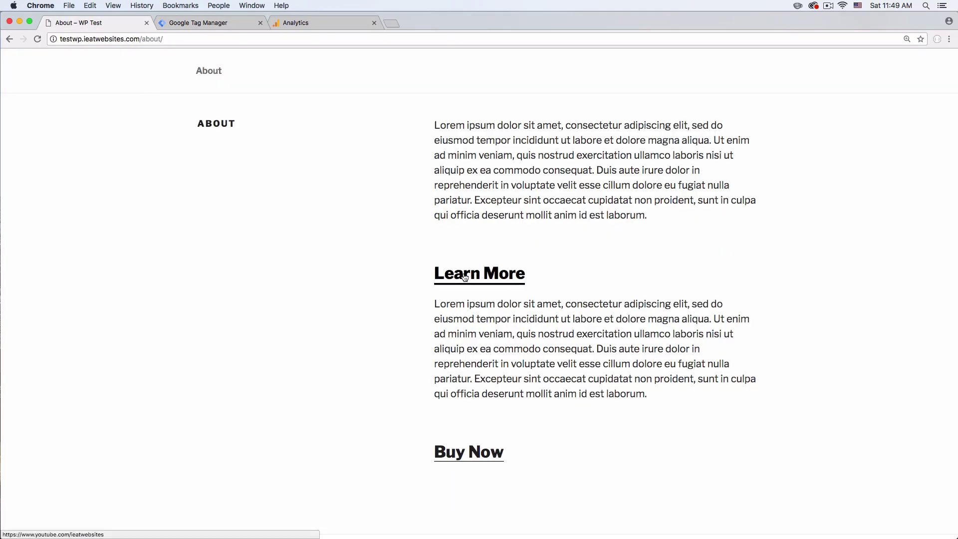
{"action": "scroll", "coordinate": [418, 339], "scroll_direction": "down", "scroll_amount": 3}
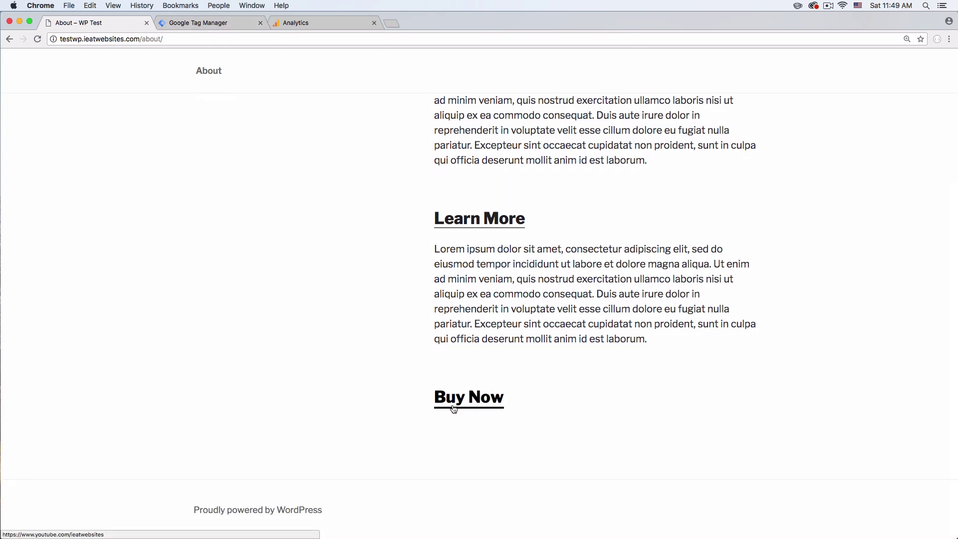
Create a new trigger in Google Tag Manager and name it "Buy Now Click"
{"action": "left_click", "coordinate": [188, 23]}
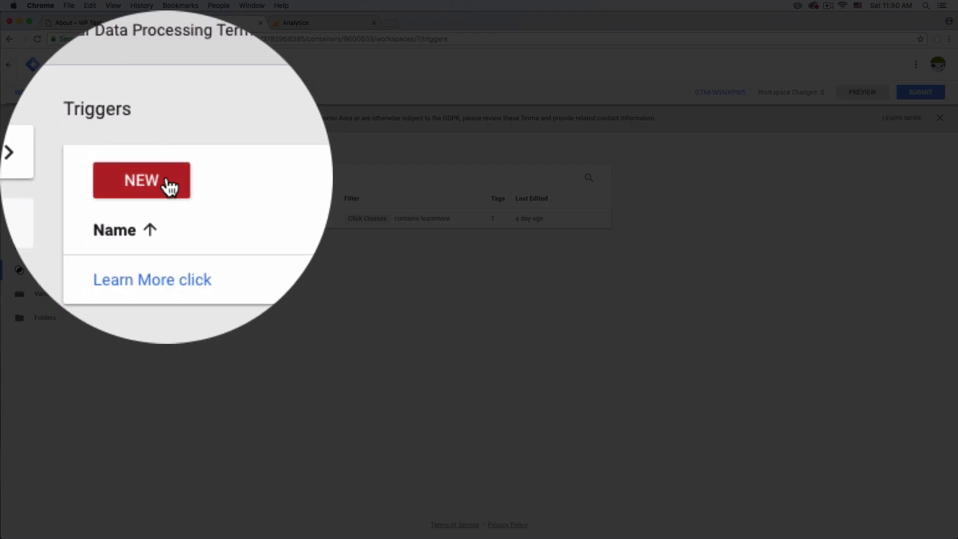
{"action": "left_click", "coordinate": [166, 180]}
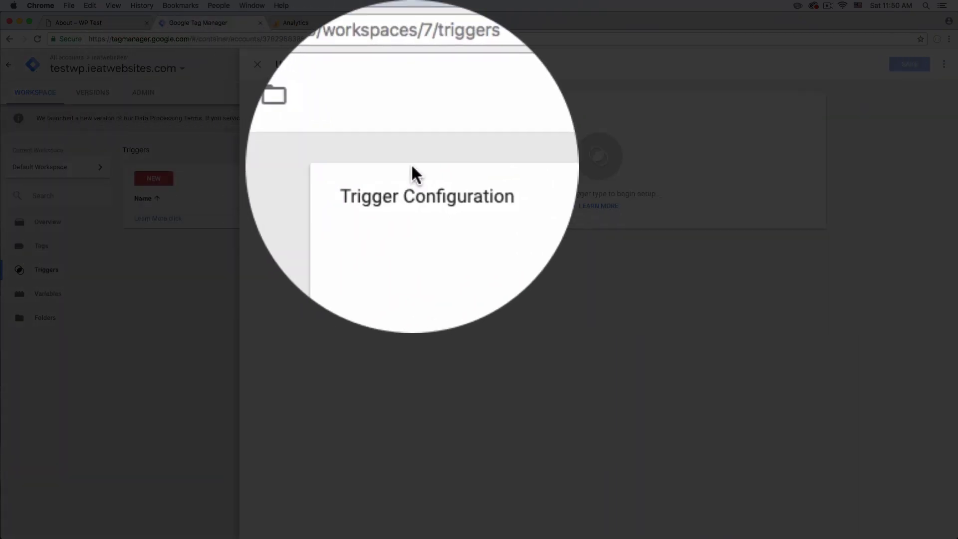
{"action": "left_click", "coordinate": [300, 64]}
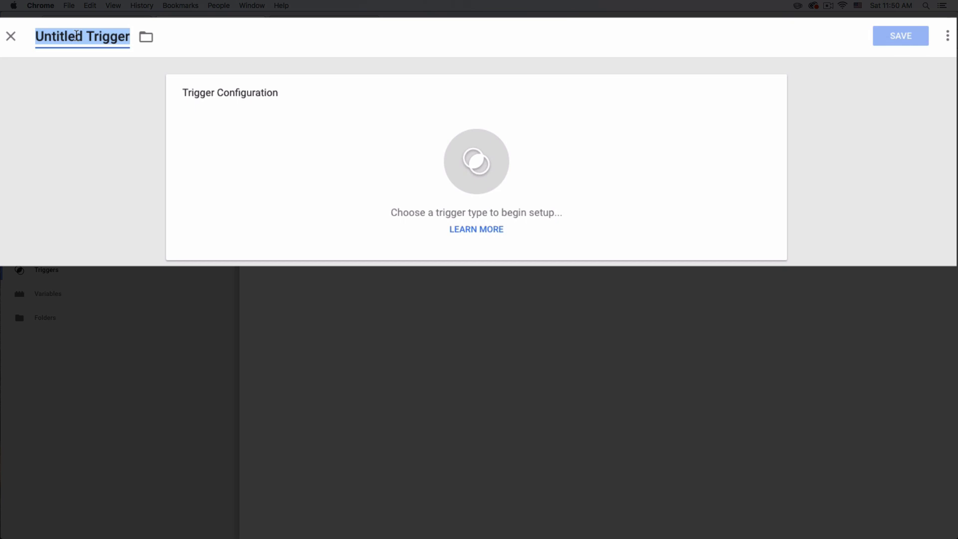
{"action": "type", "text": "Buy"}
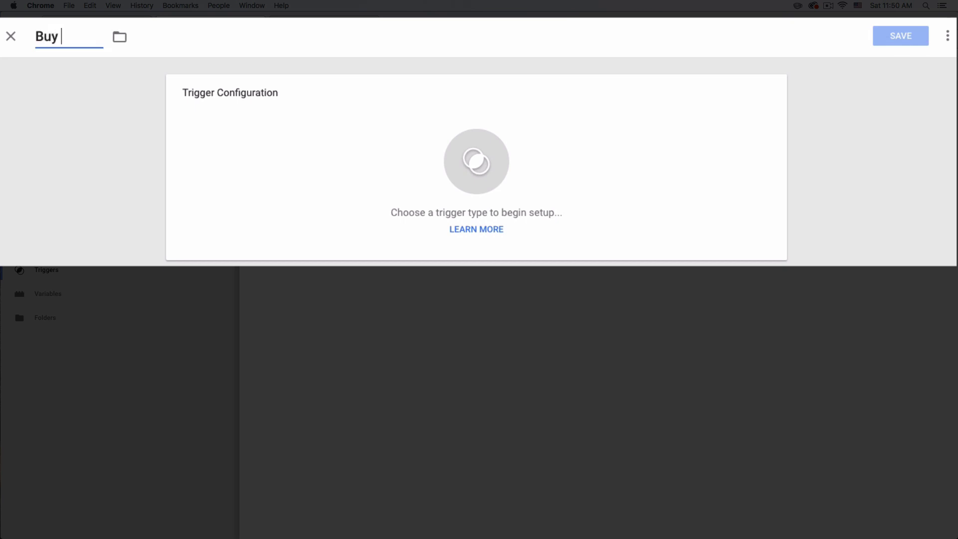
{"action": "type", "text": " Now Clic"}
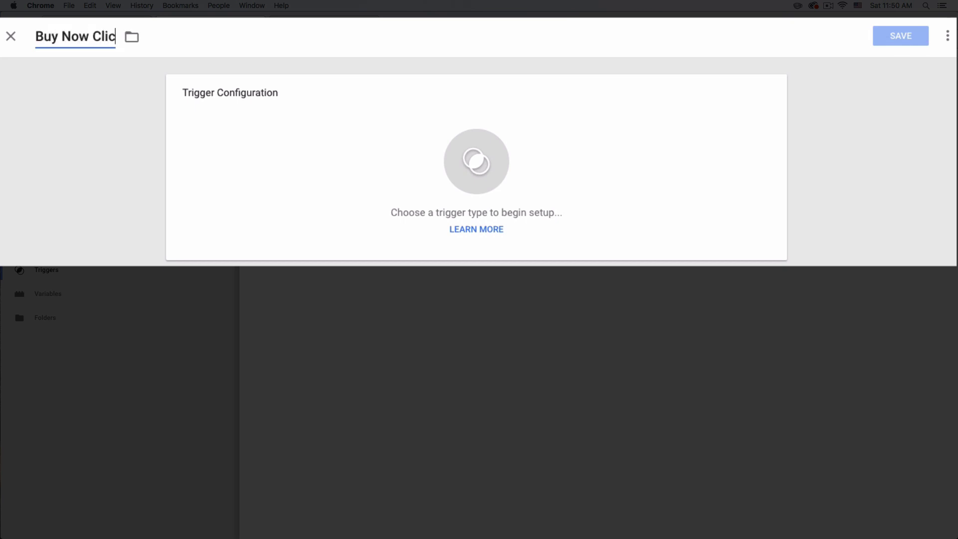
{"action": "type", "text": "k"}
{"action": "left_click", "coordinate": [136, 110]}
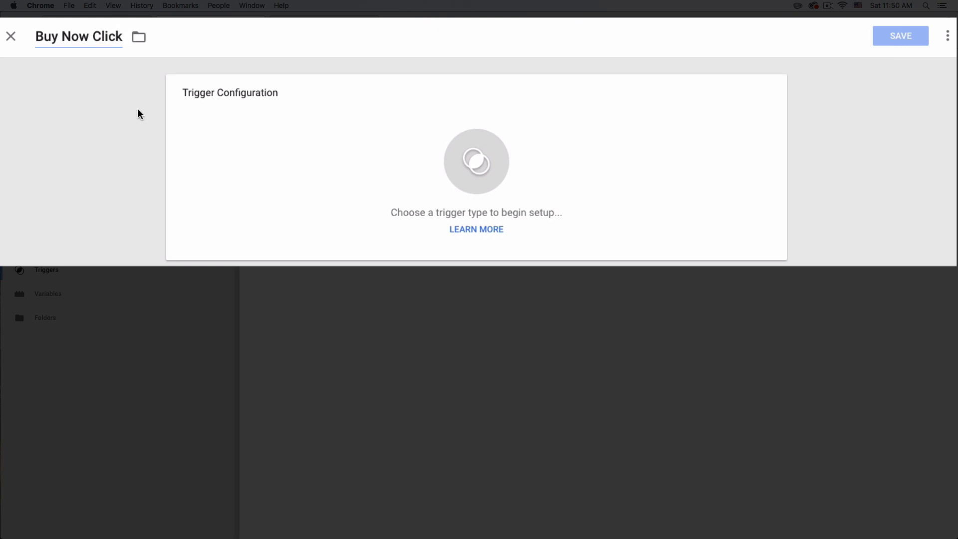
Set the trigger type to Click - Just Links and make it fire on Some Link Clicks
{"action": "left_click", "coordinate": [467, 166]}
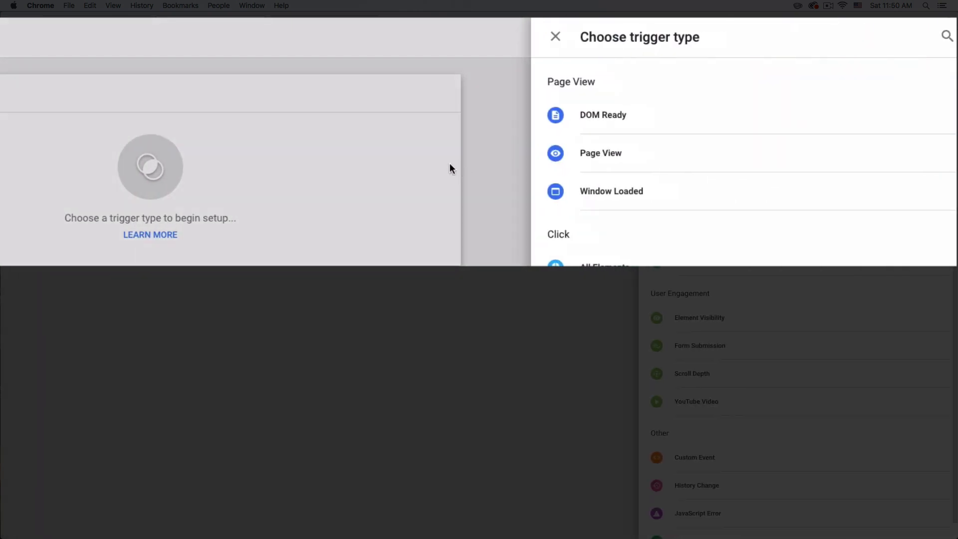
{"action": "scroll", "coordinate": [643, 215], "scroll_direction": "down", "scroll_amount": 1}
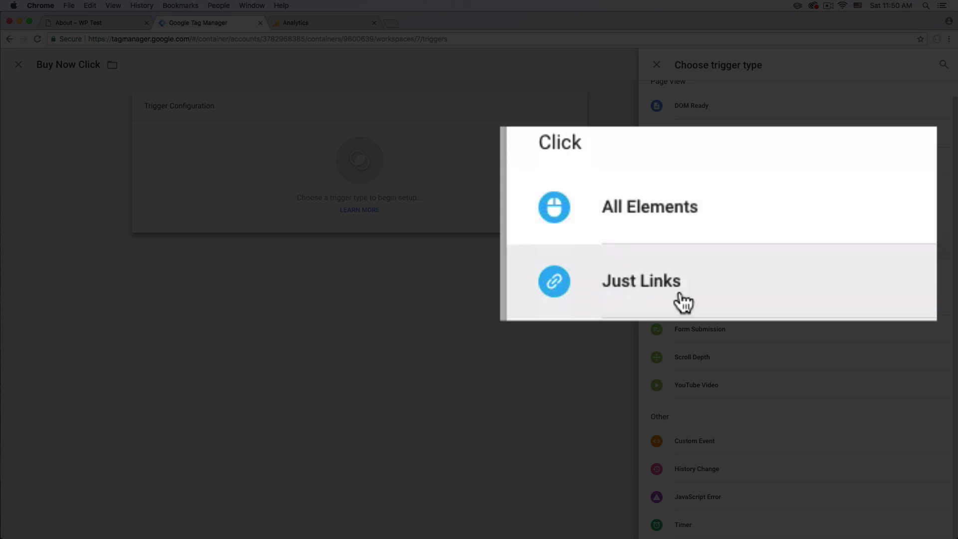
{"action": "left_click", "coordinate": [631, 289]}
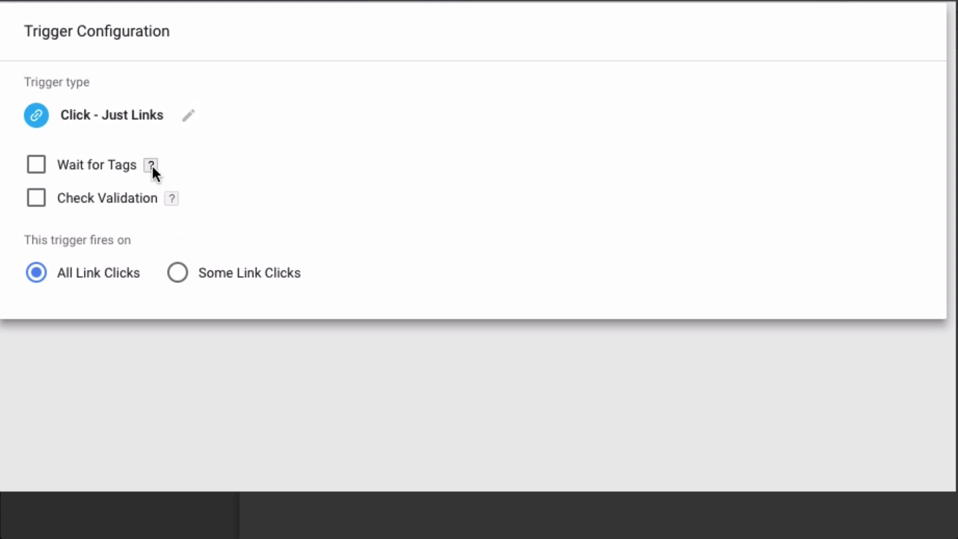
{"action": "mouse_move", "coordinate": [152, 165]}
{"action": "left_click", "coordinate": [184, 277]}
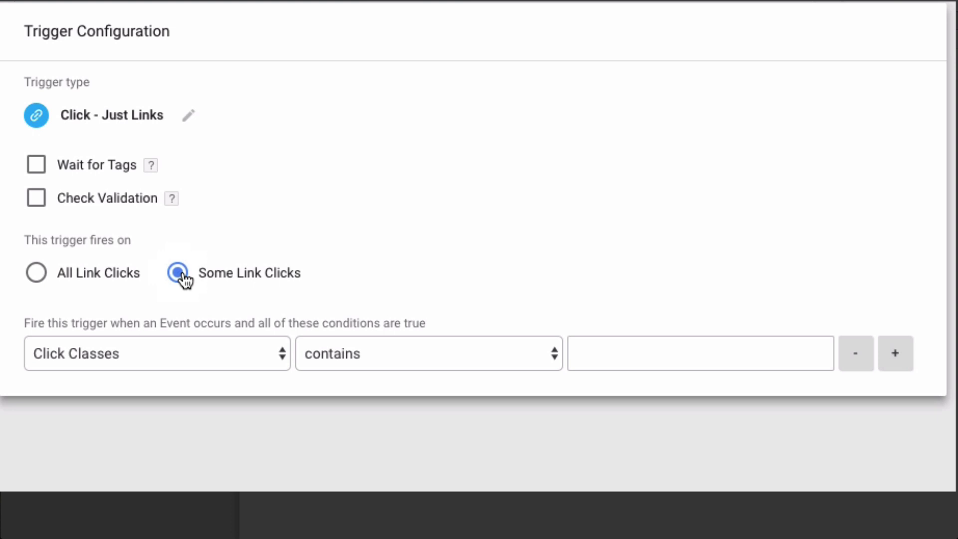
Base the trigger's firing condition on Click Classes with the contains operator, ready for its comparison value
{"action": "left_click", "coordinate": [149, 365]}
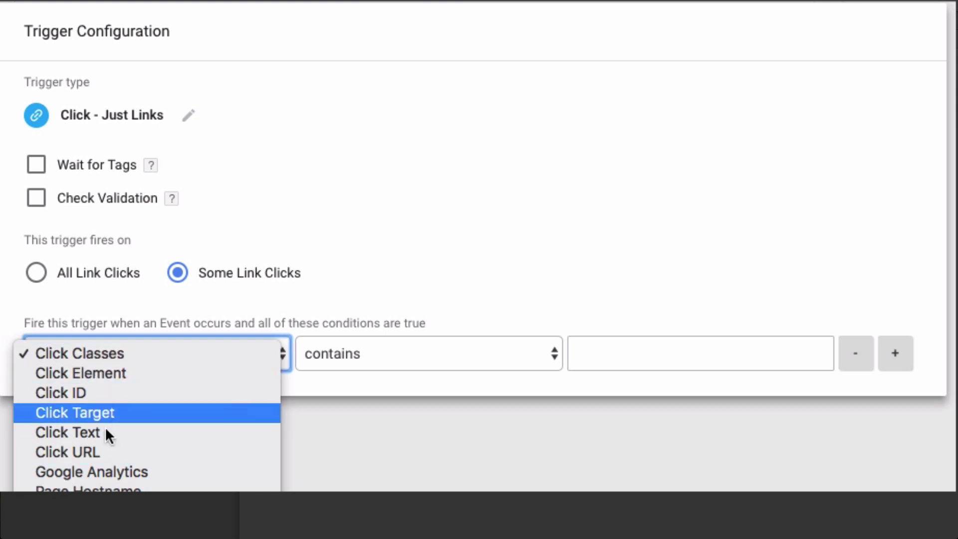
{"action": "left_click", "coordinate": [124, 353]}
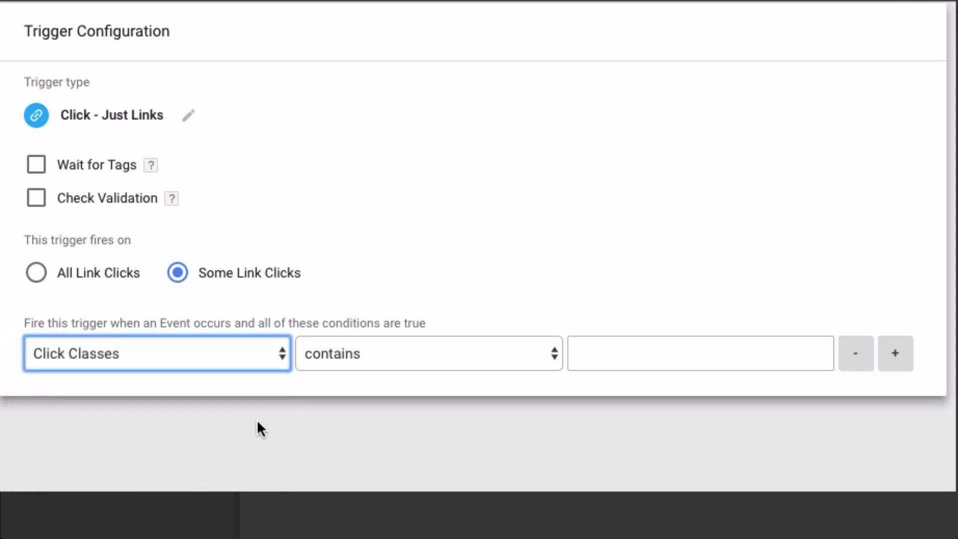
{"action": "left_click", "coordinate": [345, 353]}
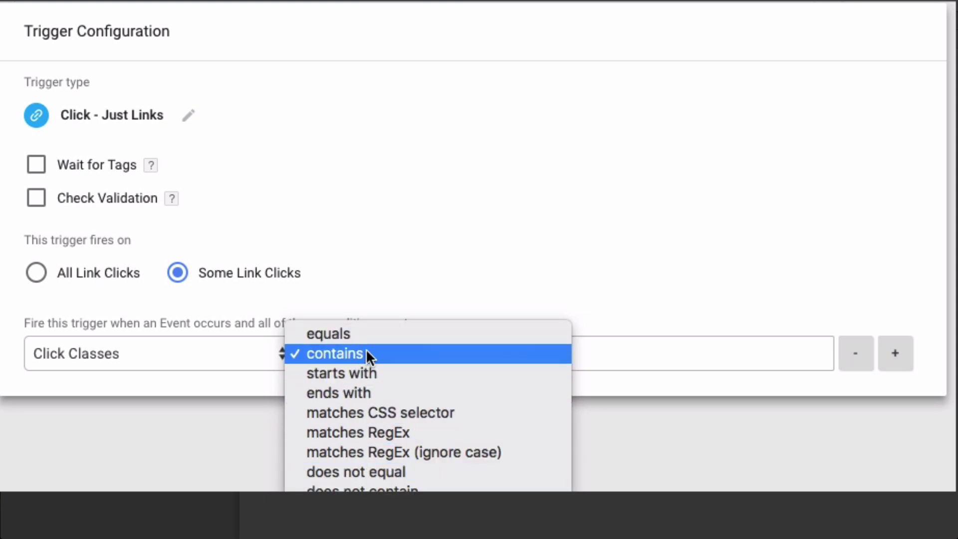
{"action": "left_click", "coordinate": [569, 384]}
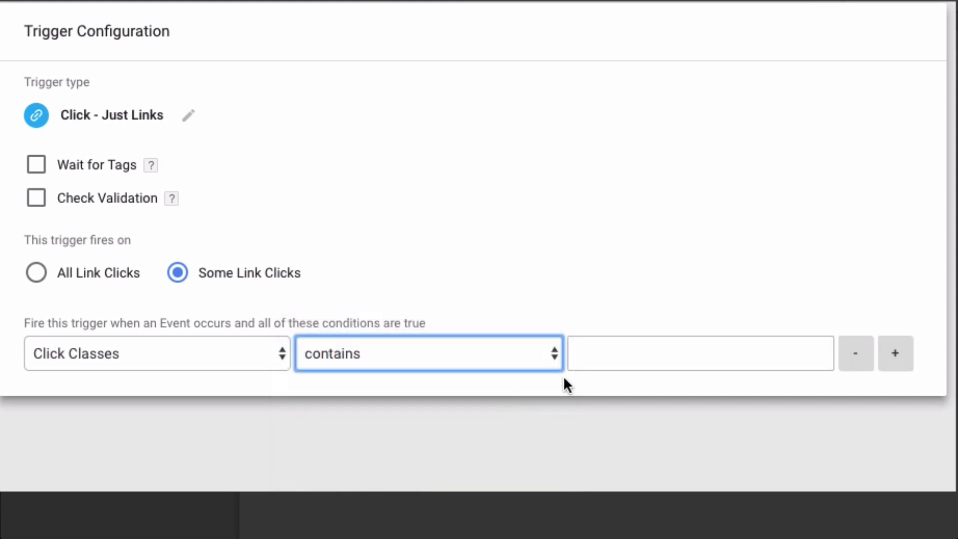
{"action": "left_click", "coordinate": [605, 356]}
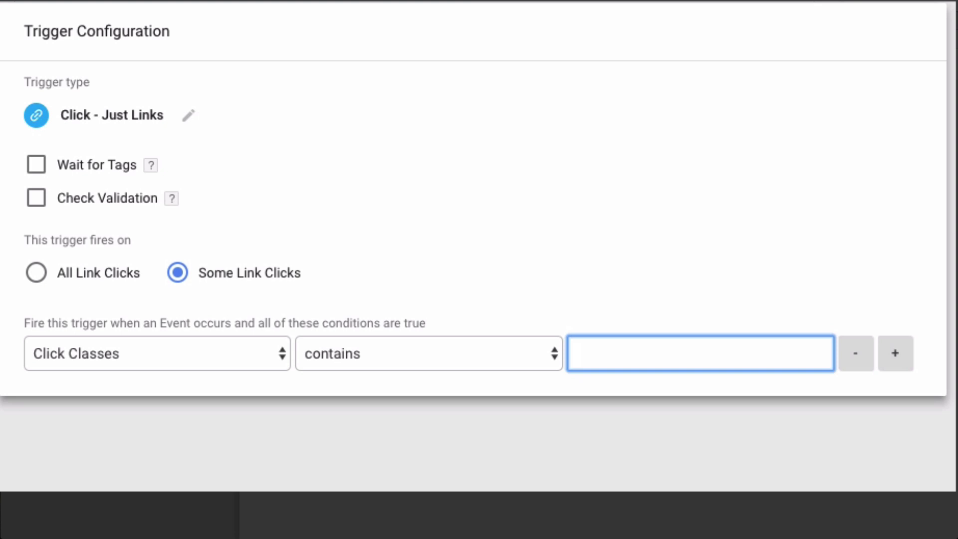
On the About page, inspect the Buy Now link and copy its class name "buynow" from the HTML
{"action": "left_click", "coordinate": [97, 23]}
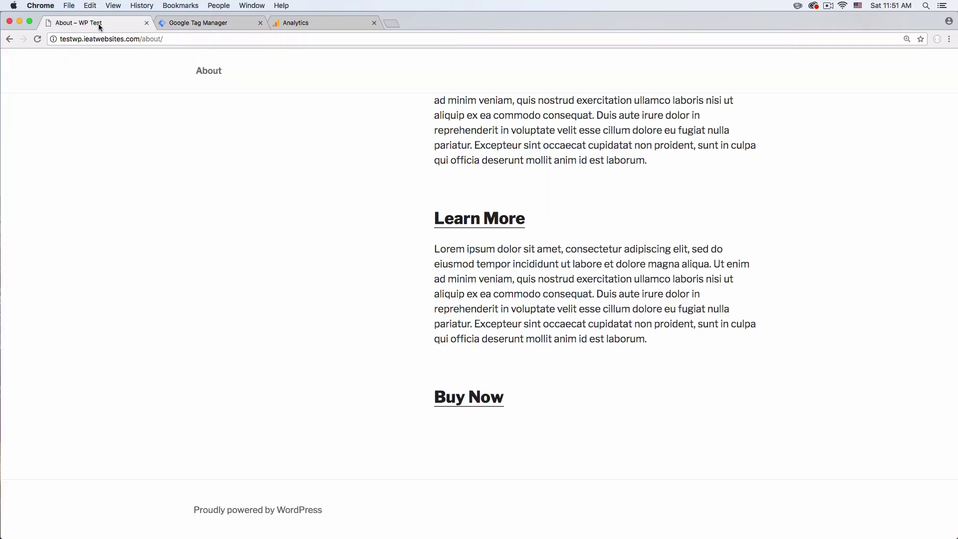
{"action": "scroll", "coordinate": [562, 360], "scroll_direction": "up", "scroll_amount": 1}
{"action": "right_click", "coordinate": [561, 358]}
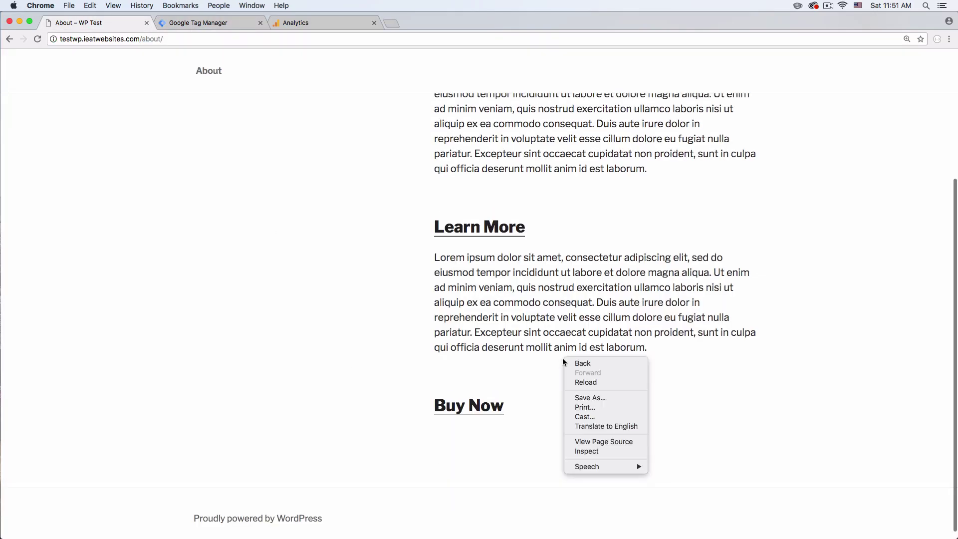
{"action": "left_click", "coordinate": [538, 473]}
{"action": "scroll", "coordinate": [327, 174], "scroll_direction": "down", "scroll_amount": 5}
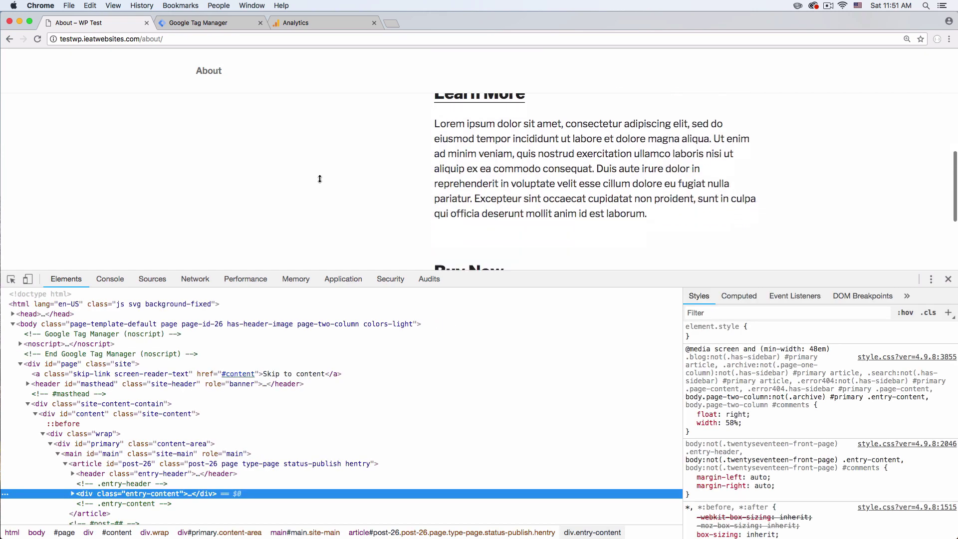
{"action": "left_click", "coordinate": [11, 278]}
{"action": "scroll", "coordinate": [399, 225], "scroll_direction": "down", "scroll_amount": 1}
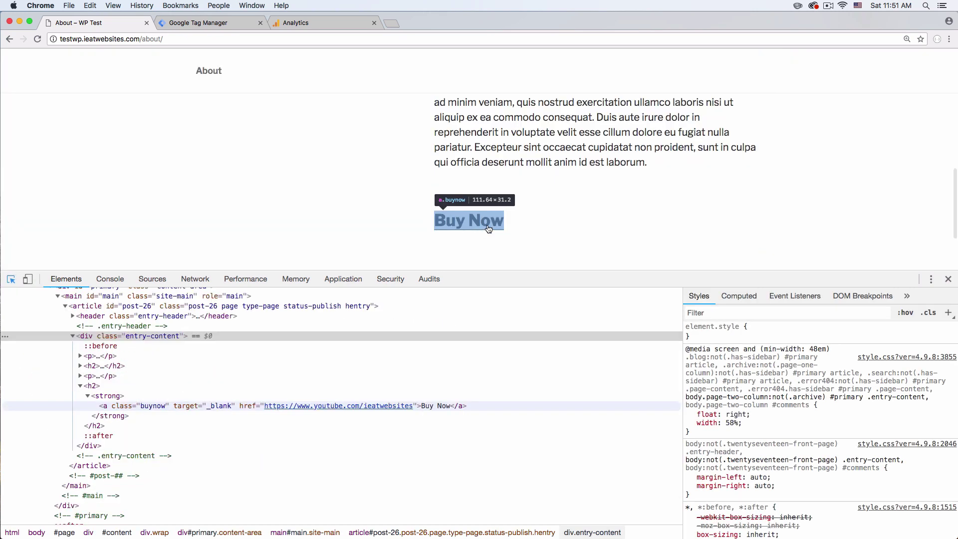
{"action": "left_click", "coordinate": [469, 222]}
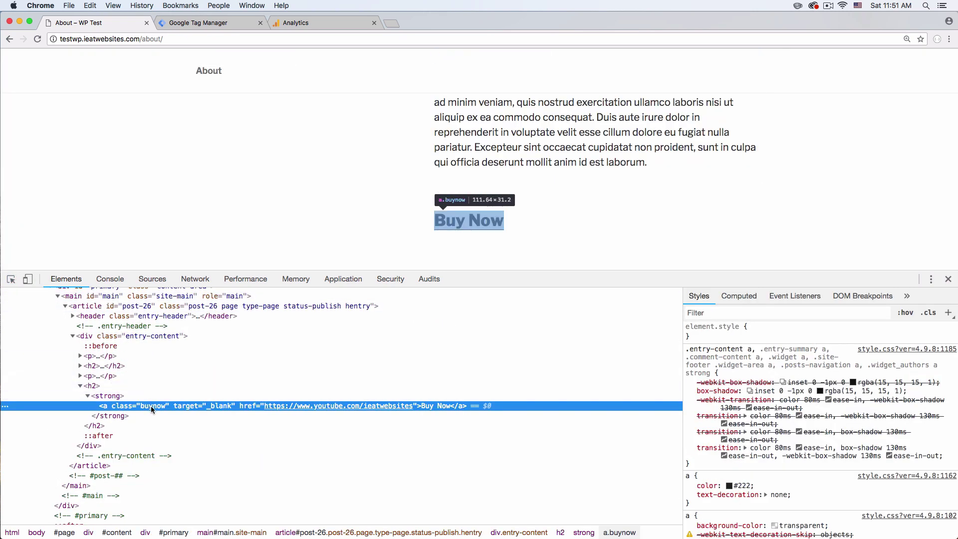
{"action": "double_click", "coordinate": [150, 406]}
{"action": "left_click", "coordinate": [151, 405]}
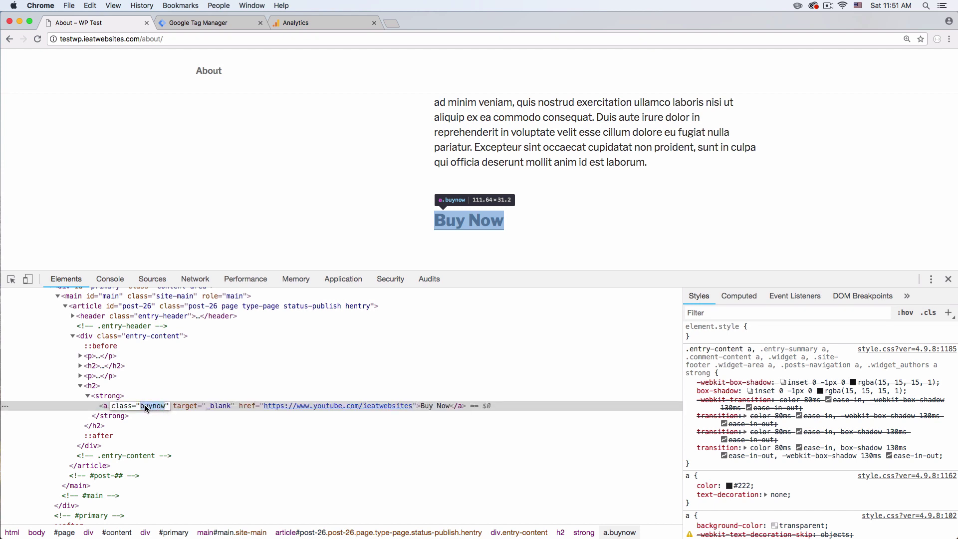
{"action": "right_click", "coordinate": [145, 406]}
{"action": "left_click", "coordinate": [165, 447]}
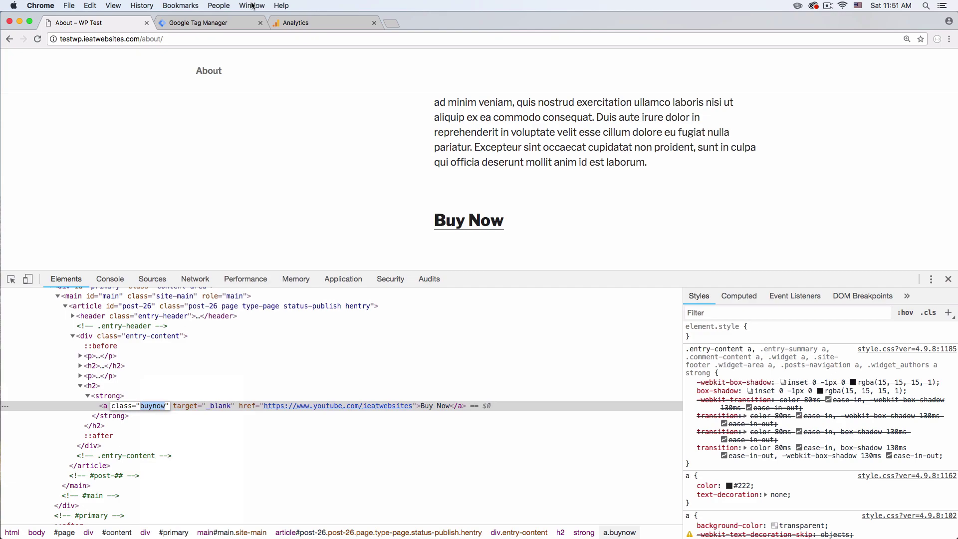
Back in Google Tag Manager, paste "buynow" as the Click Classes condition value and save the trigger
{"action": "left_click", "coordinate": [229, 23]}
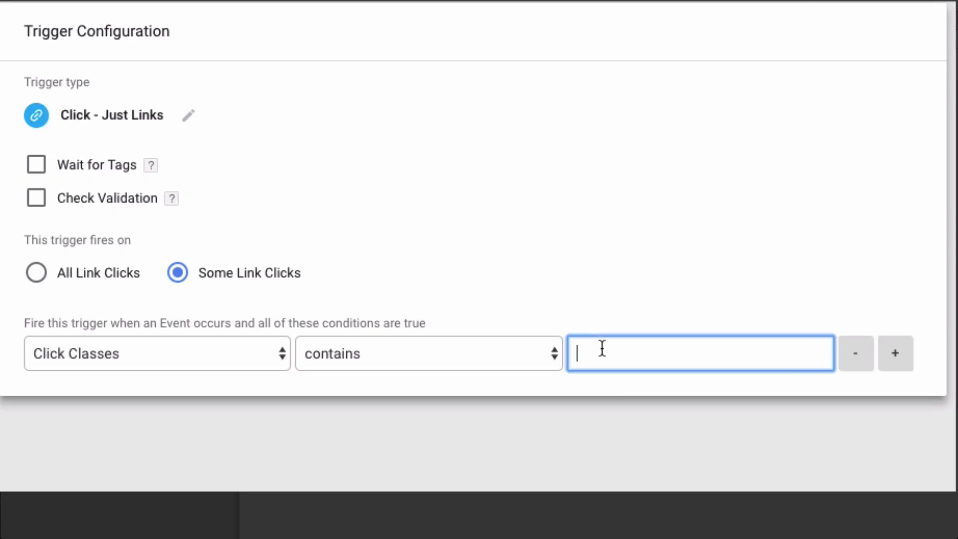
{"action": "right_click", "coordinate": [661, 256]}
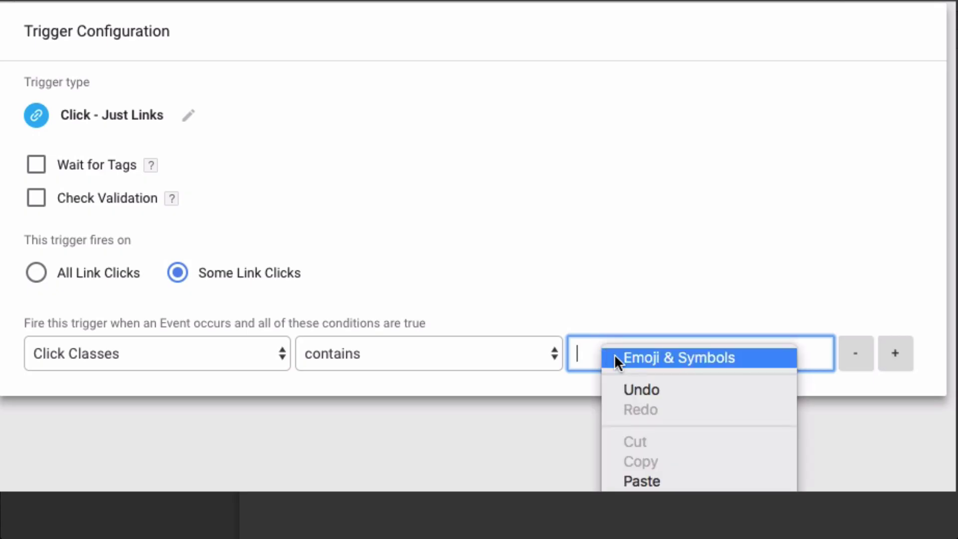
{"action": "left_click", "coordinate": [630, 471]}
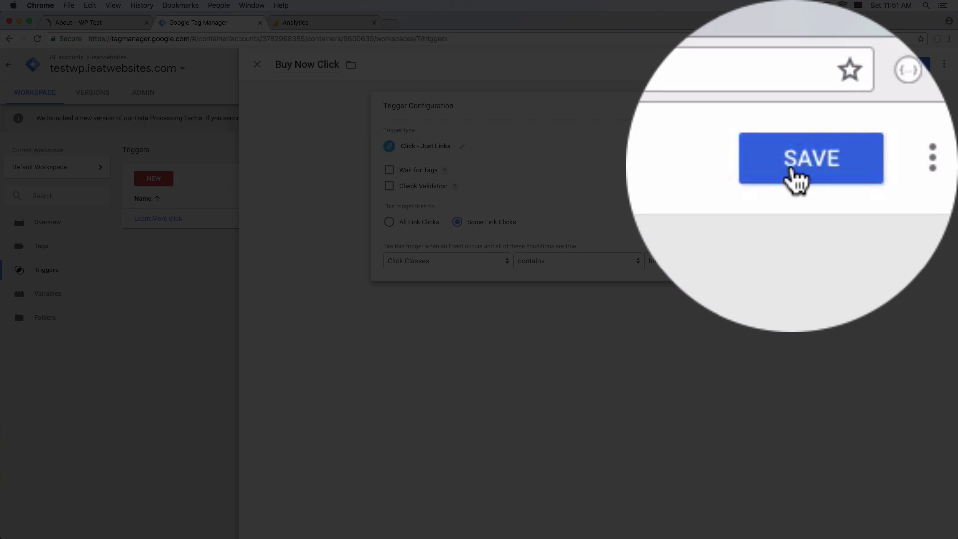
{"action": "left_click", "coordinate": [911, 63]}
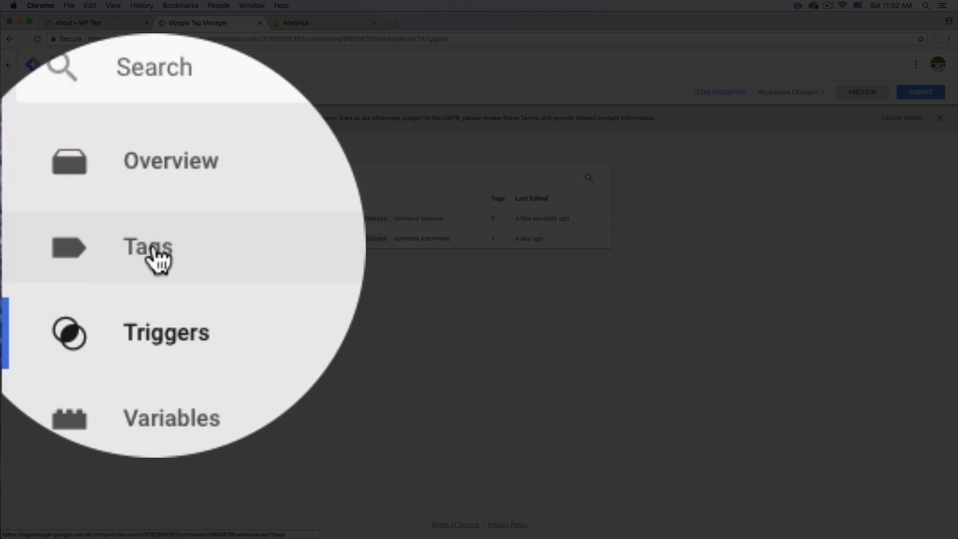
Review the container's existing tags and compare them with the About page's links, closing the developer tools there
{"action": "left_click", "coordinate": [41, 247]}
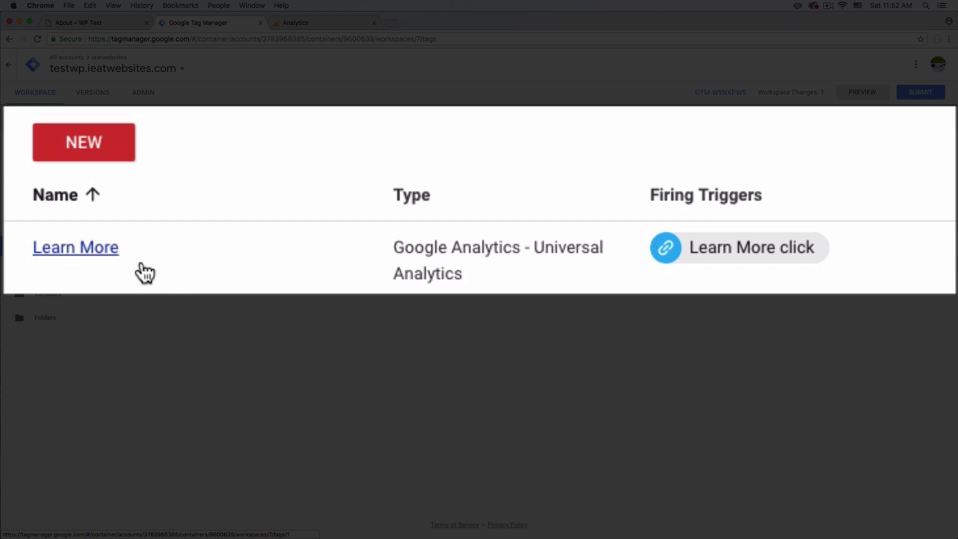
{"action": "left_click", "coordinate": [120, 31]}
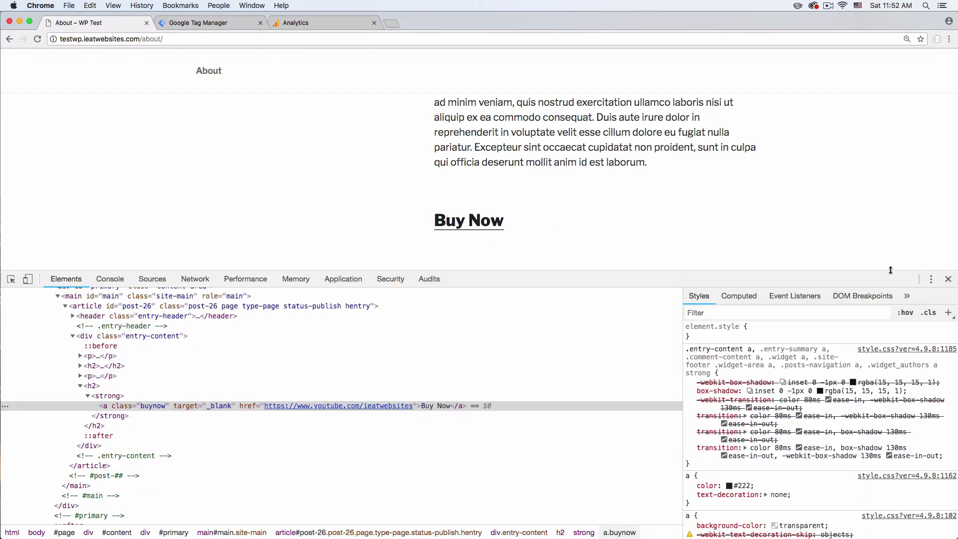
{"action": "left_click", "coordinate": [949, 278]}
{"action": "scroll", "coordinate": [616, 271], "scroll_direction": "up", "scroll_amount": 2}
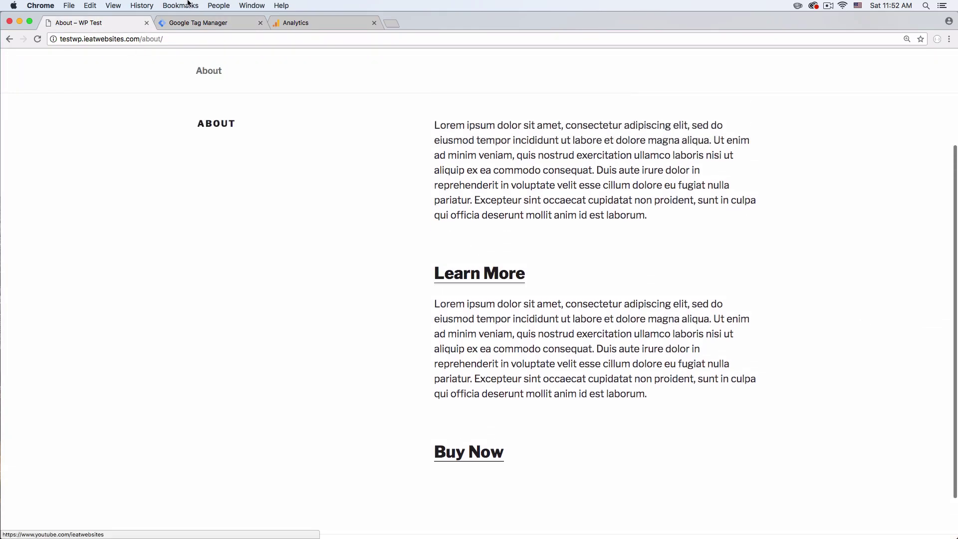
{"action": "left_click", "coordinate": [195, 24]}
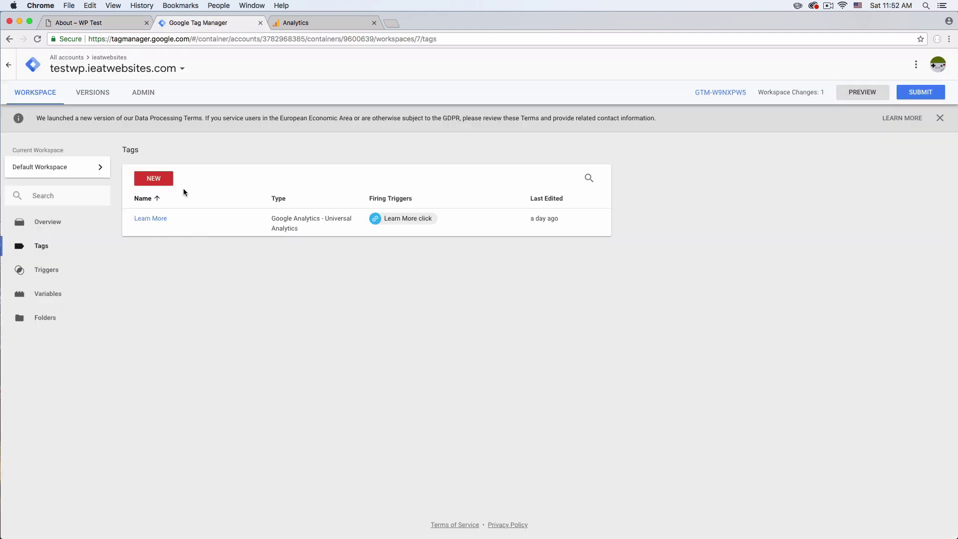
Create a new tag and name it "Buy Now"
{"action": "left_click", "coordinate": [154, 180]}
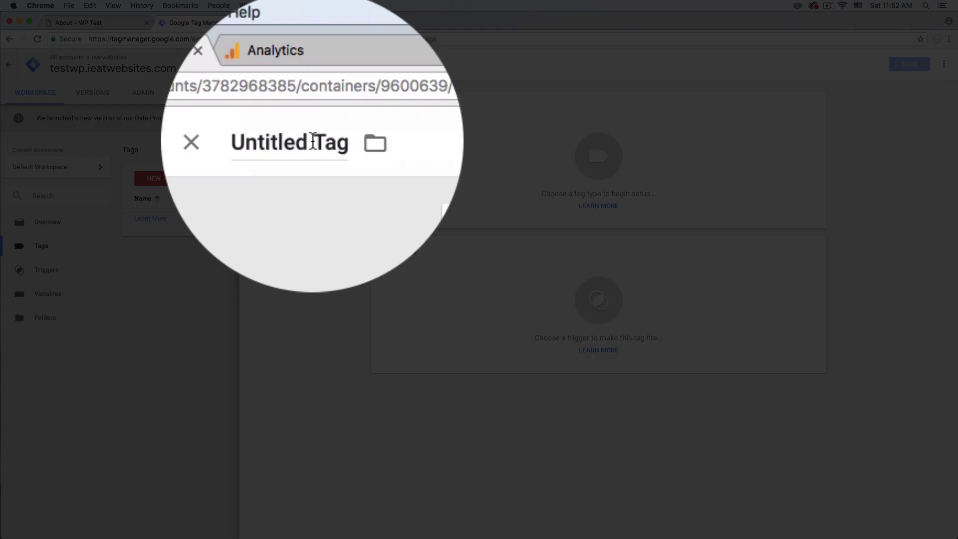
{"action": "triple_click", "coordinate": [312, 65]}
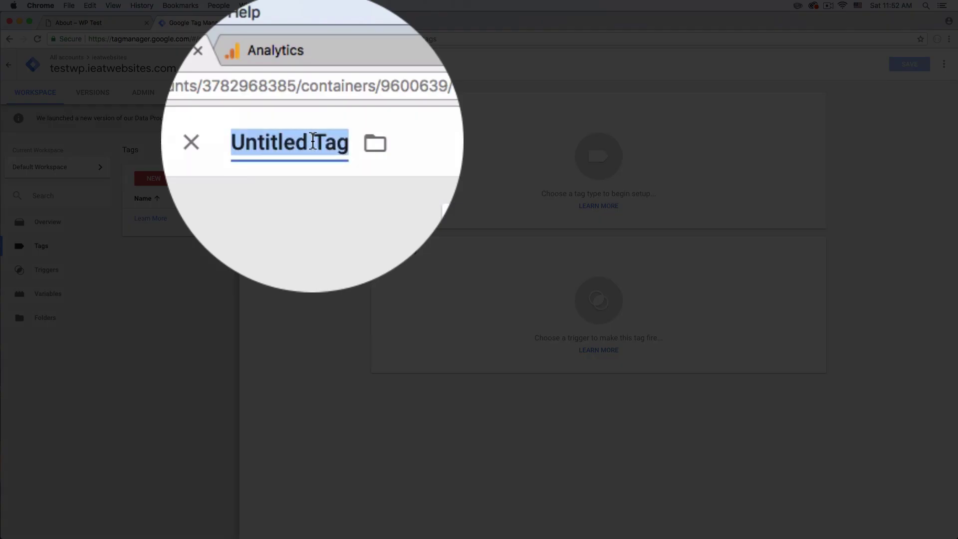
{"action": "type", "text": "Buy "}
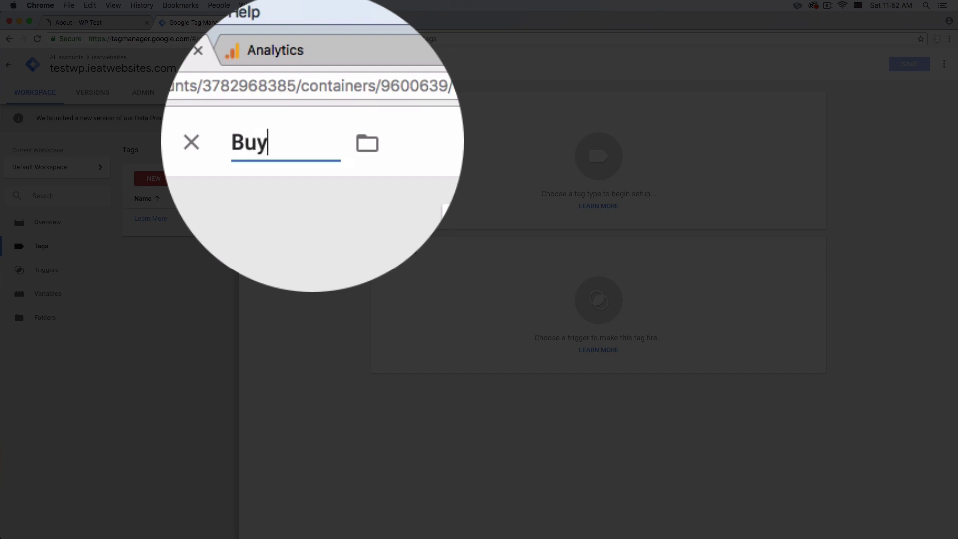
{"action": "type", "text": "Mow"}
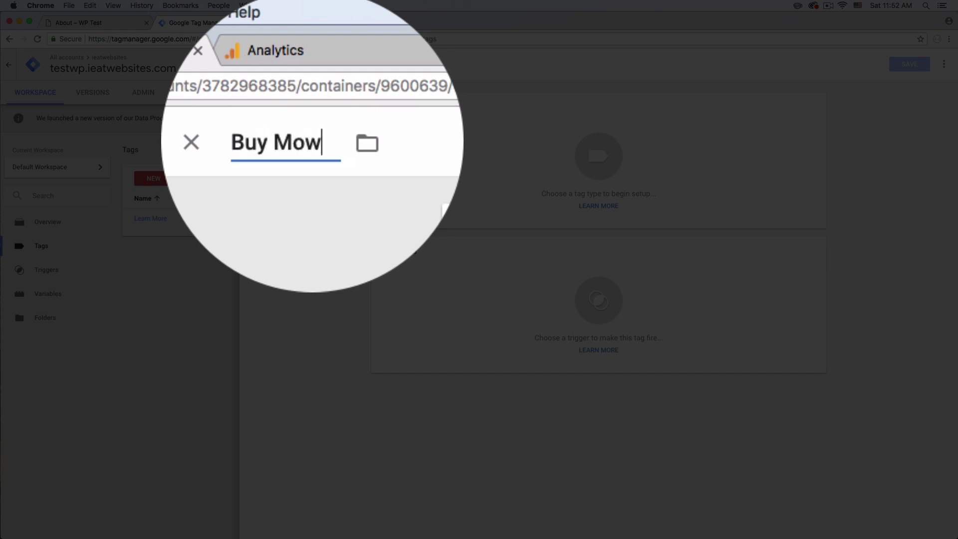
{"action": "key", "text": "BackSpace"}
{"action": "key", "text": "BackSpace"}
{"action": "key", "text": "BackSpace"}
{"action": "type", "text": "Now"}
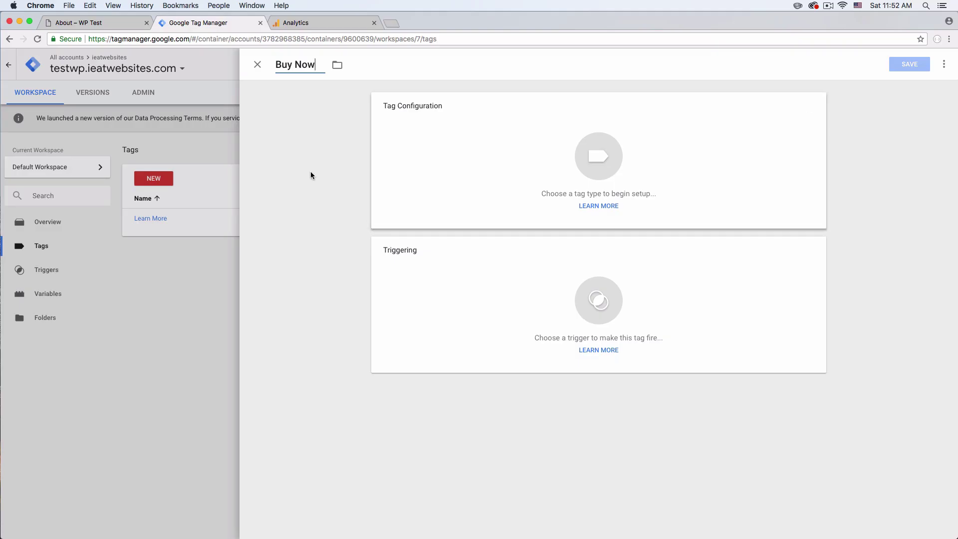
{"action": "left_click", "coordinate": [310, 175]}
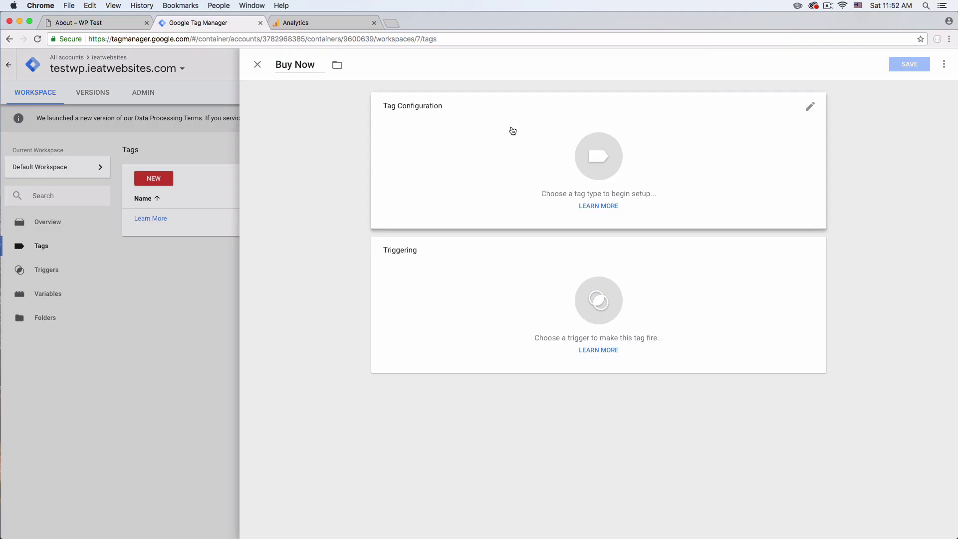
Set the tag type to Google Analytics - Universal Analytics and its track type to Event
{"action": "left_click", "coordinate": [589, 156]}
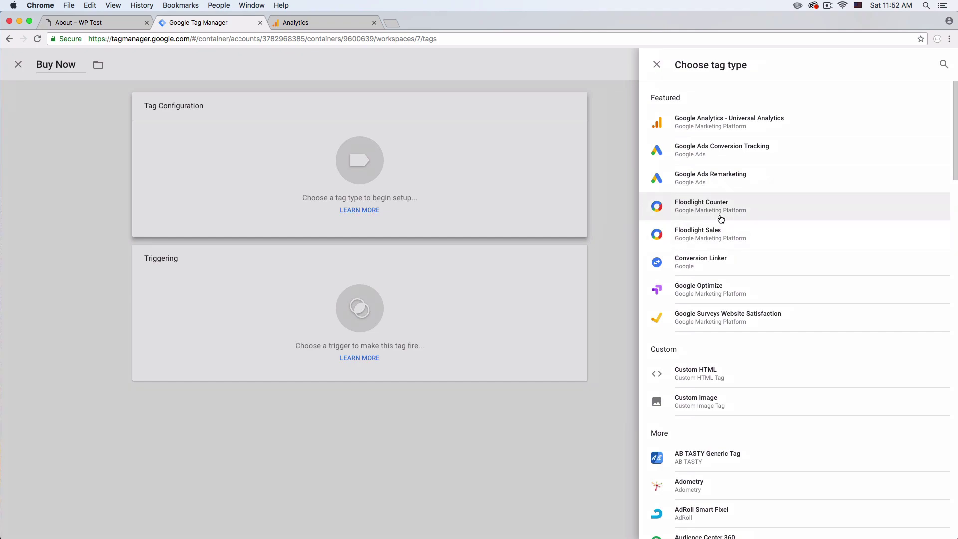
{"action": "scroll", "coordinate": [719, 219], "scroll_direction": "down", "scroll_amount": 2}
{"action": "scroll", "coordinate": [420, 385], "scroll_direction": "up", "scroll_amount": 2}
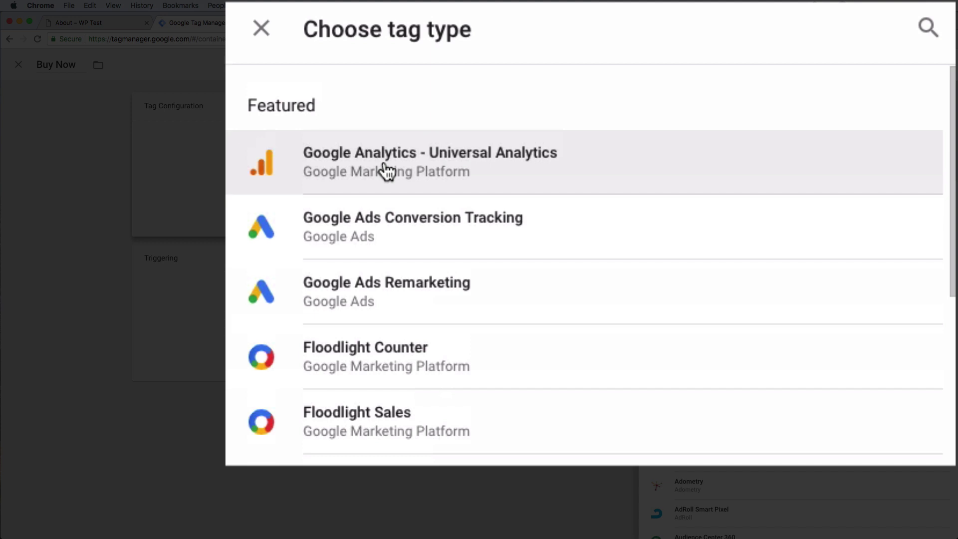
{"action": "left_click", "coordinate": [386, 170]}
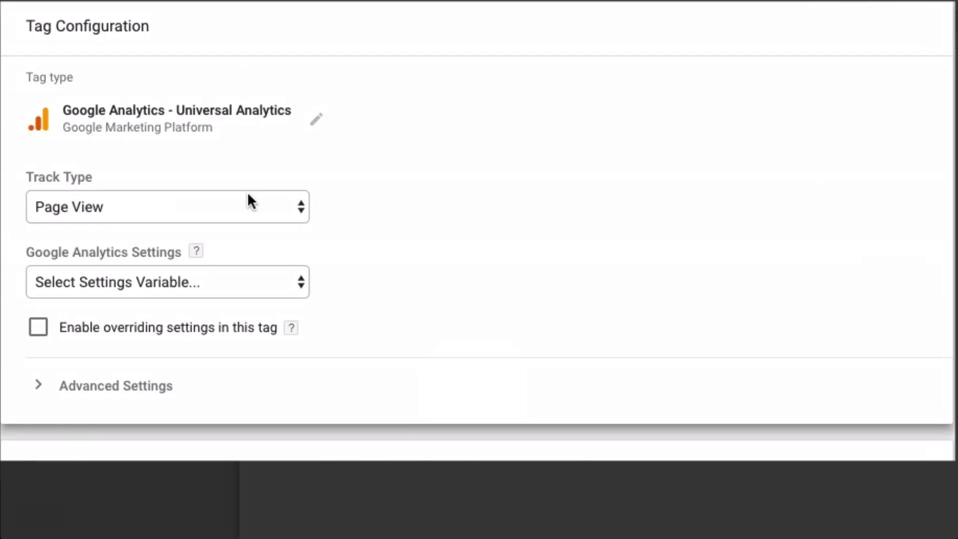
{"action": "left_click", "coordinate": [490, 190]}
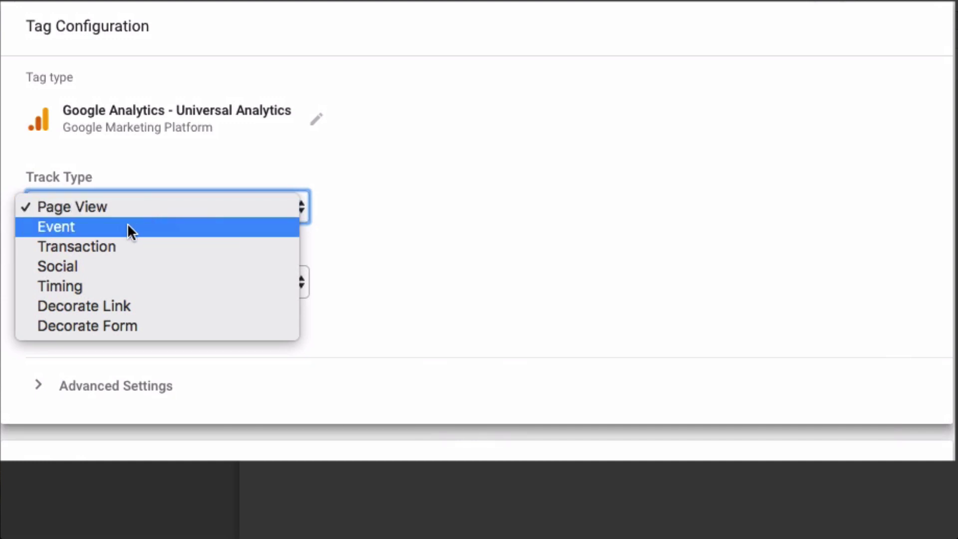
{"action": "left_click", "coordinate": [107, 227]}
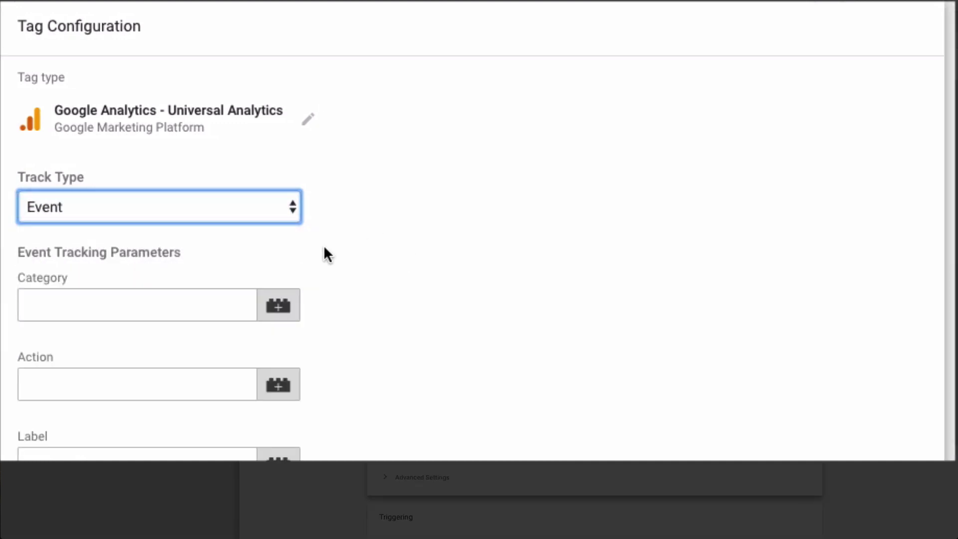
Fill in the event tracking parameters with category "Buttons", action "Click" and label "Buy Now"
{"action": "scroll", "coordinate": [349, 290], "scroll_direction": "down", "scroll_amount": 1}
{"action": "left_click", "coordinate": [105, 252]}
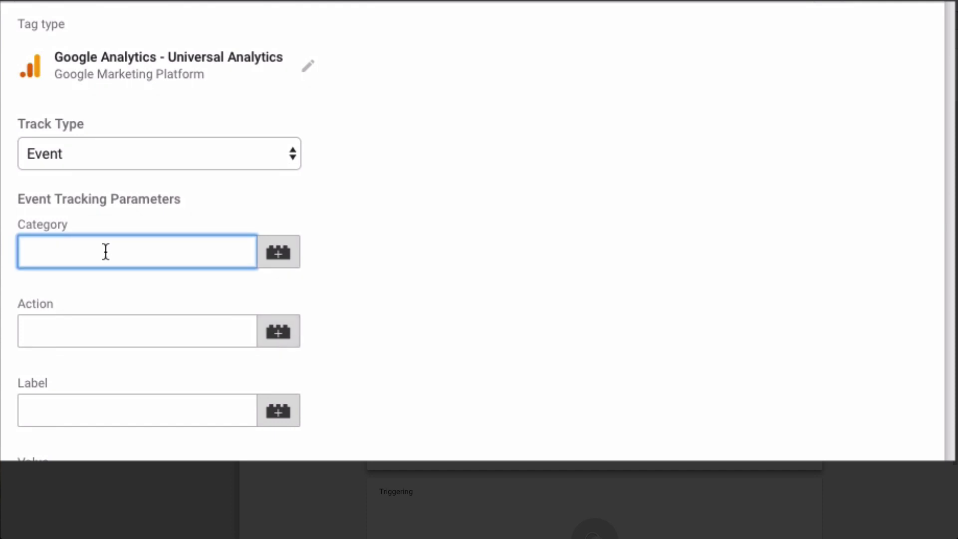
{"action": "type", "text": "Buttons"}
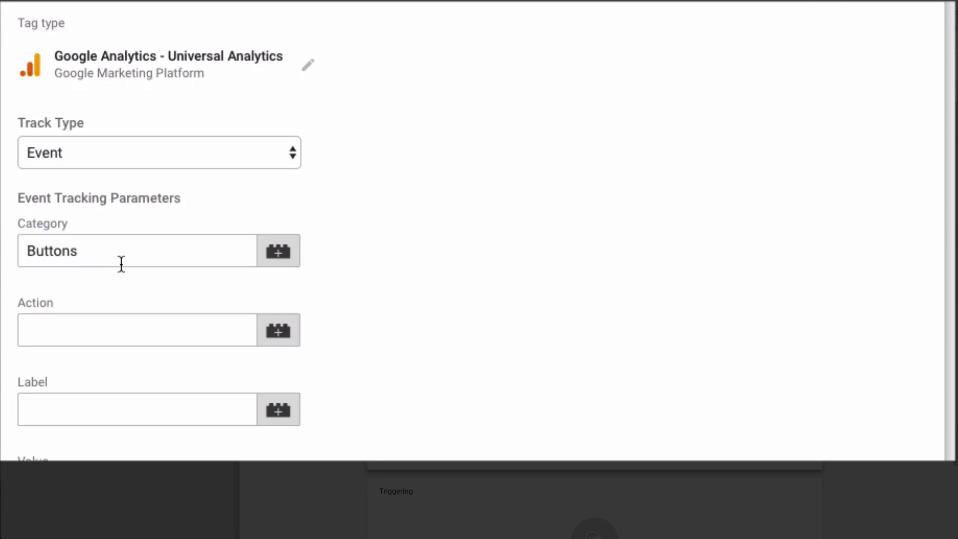
{"action": "left_click", "coordinate": [122, 330]}
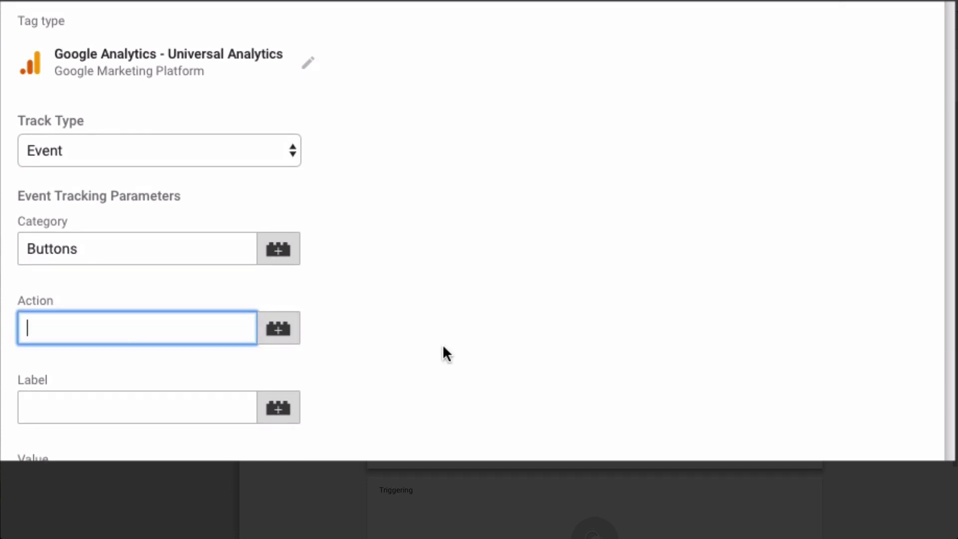
{"action": "type", "text": "Click"}
{"action": "left_click", "coordinate": [168, 408]}
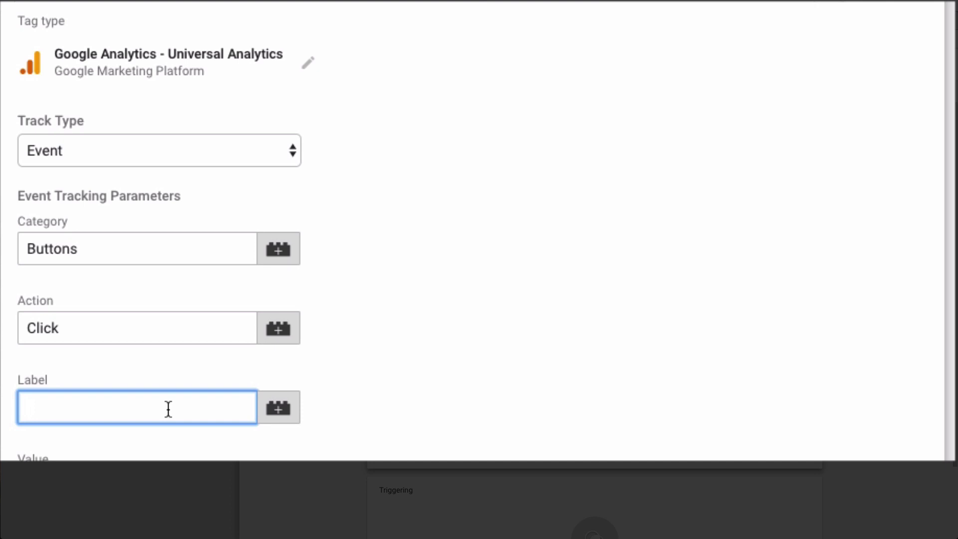
{"action": "type", "text": "Buy Now"}
{"action": "left_click_drag", "start_coordinate": [92, 409], "coordinate": [10, 411]}
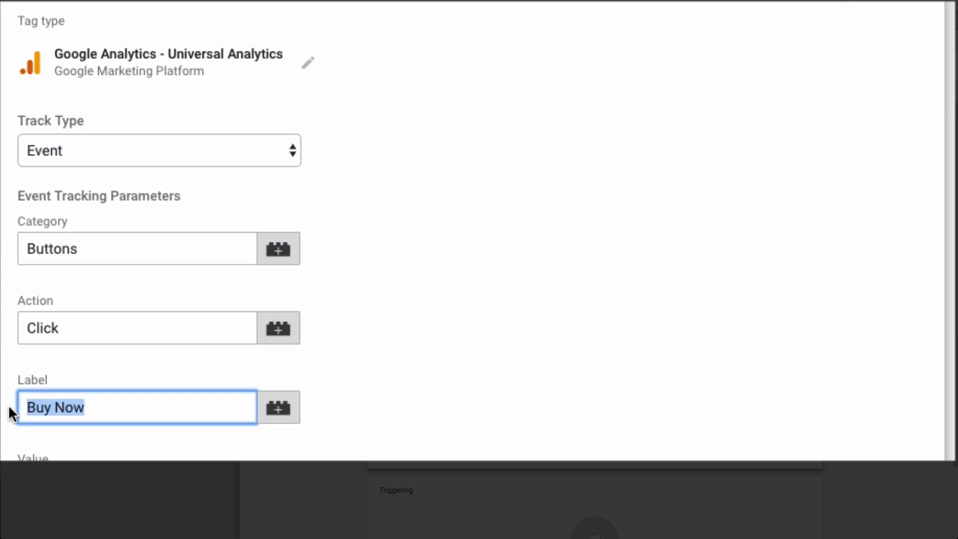
{"action": "left_click", "coordinate": [143, 405]}
{"action": "left_click", "coordinate": [401, 445]}
{"action": "scroll", "coordinate": [425, 463], "scroll_direction": "down", "scroll_amount": 2}
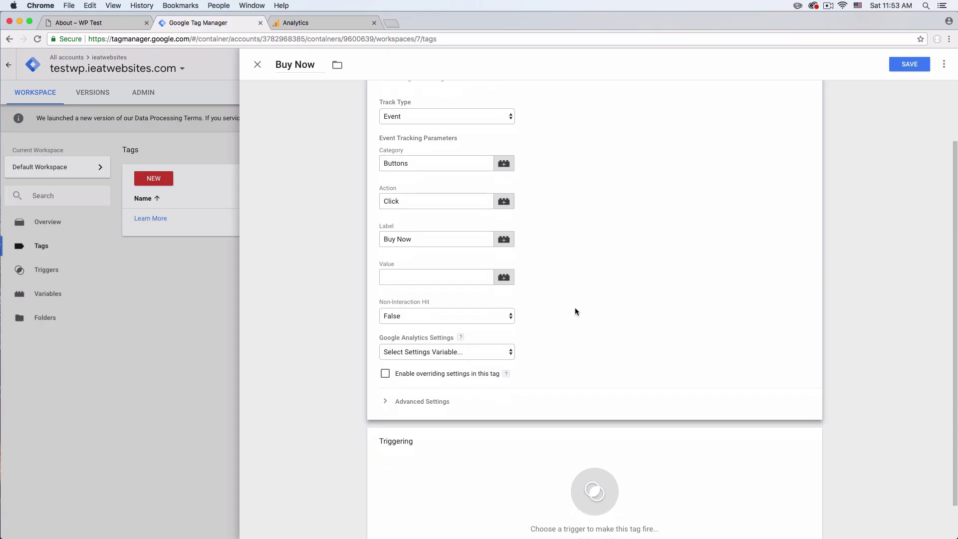
{"action": "scroll", "coordinate": [574, 311], "scroll_direction": "down", "scroll_amount": 1}
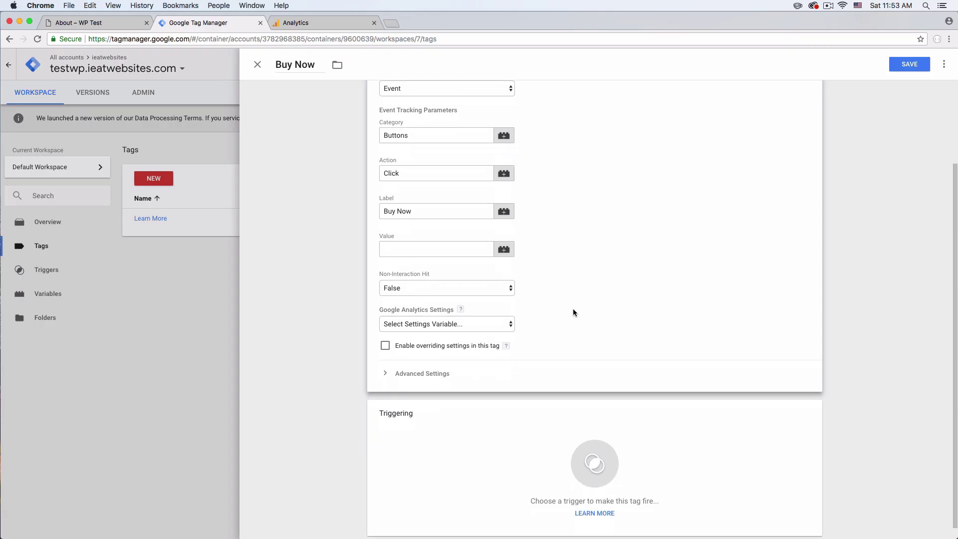
{"action": "scroll", "coordinate": [574, 312], "scroll_direction": "down", "scroll_amount": 1}
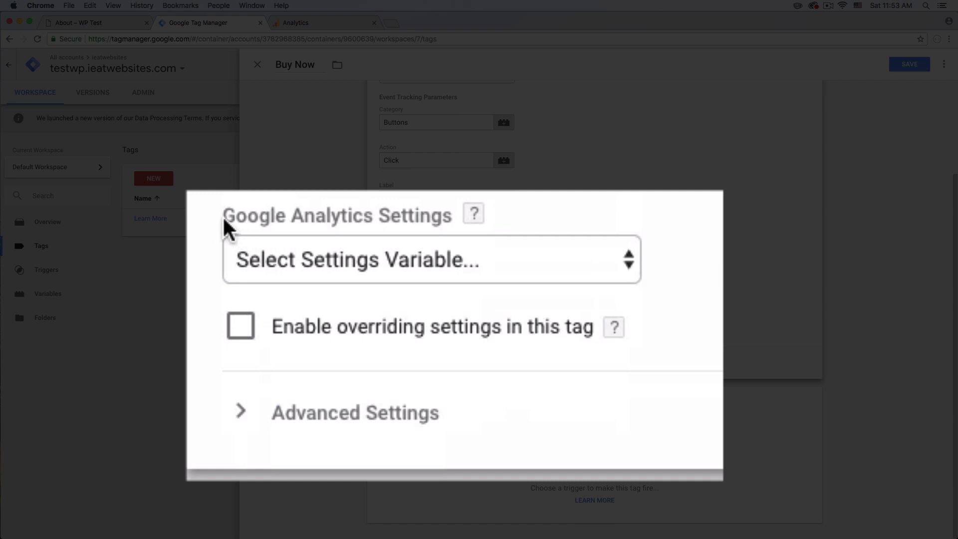
{"action": "left_click", "coordinate": [623, 270]}
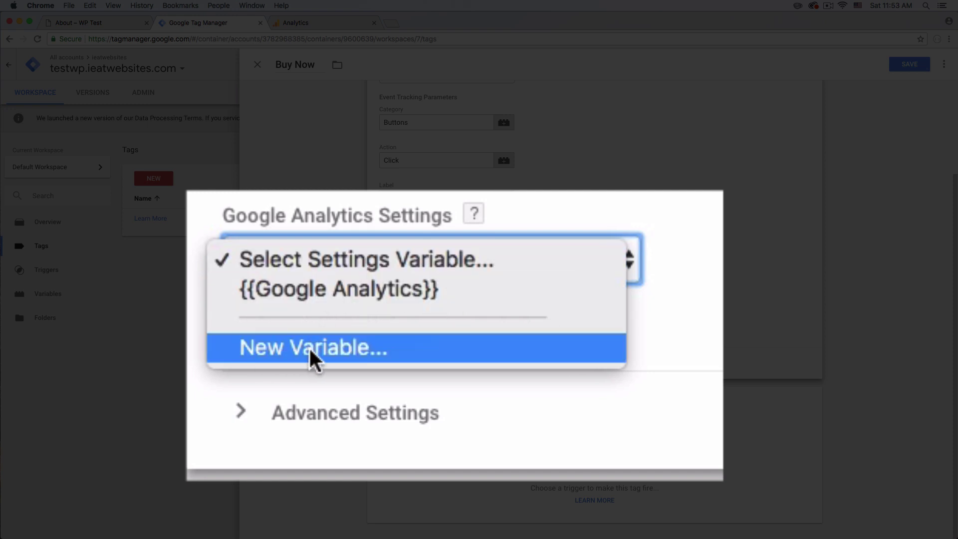
{"action": "left_click", "coordinate": [406, 339]}
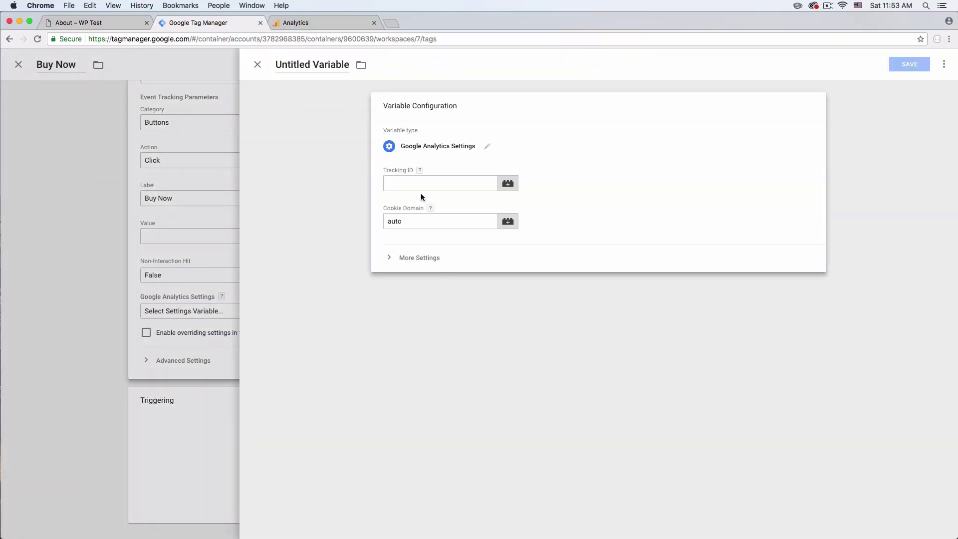
{"action": "left_click", "coordinate": [428, 185]}
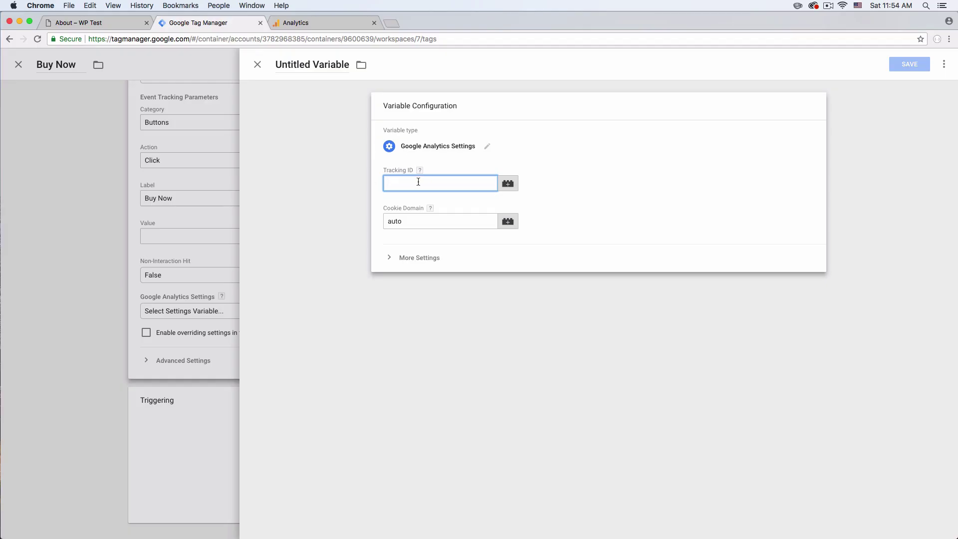
{"action": "left_click", "coordinate": [257, 65]}
Set the tag's Google Analytics Settings to the existing {{Google Analytics}} variable
{"action": "left_click", "coordinate": [476, 310]}
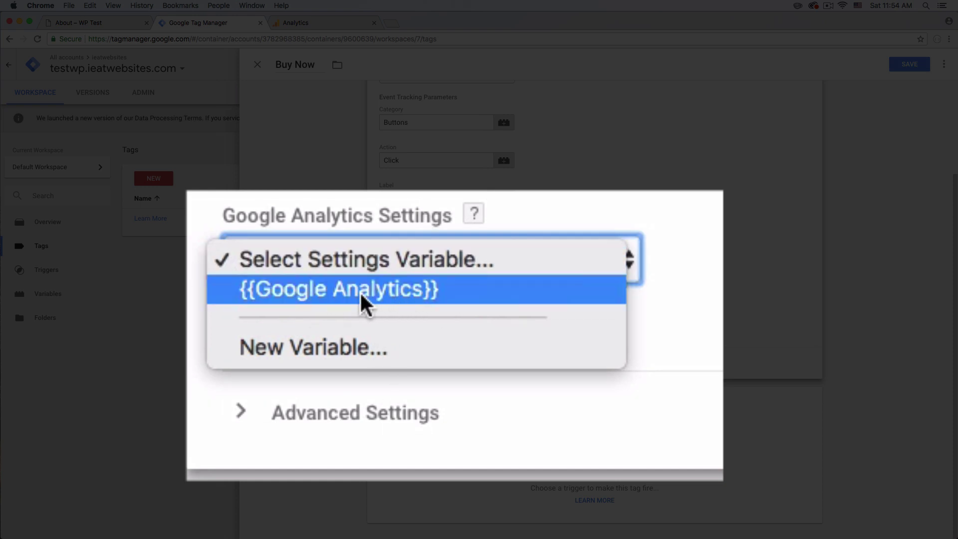
{"action": "left_click", "coordinate": [360, 292]}
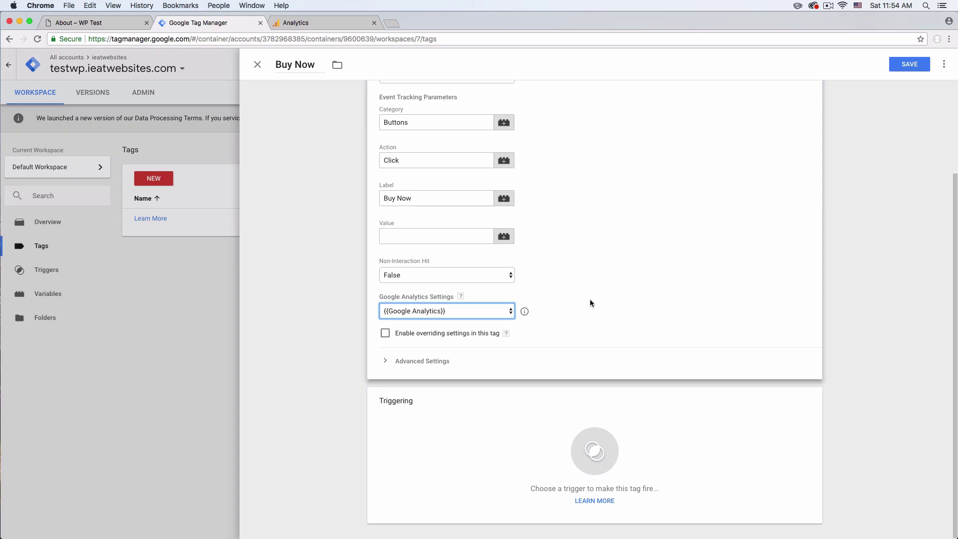
{"action": "scroll", "coordinate": [587, 294], "scroll_direction": "up", "scroll_amount": 3}
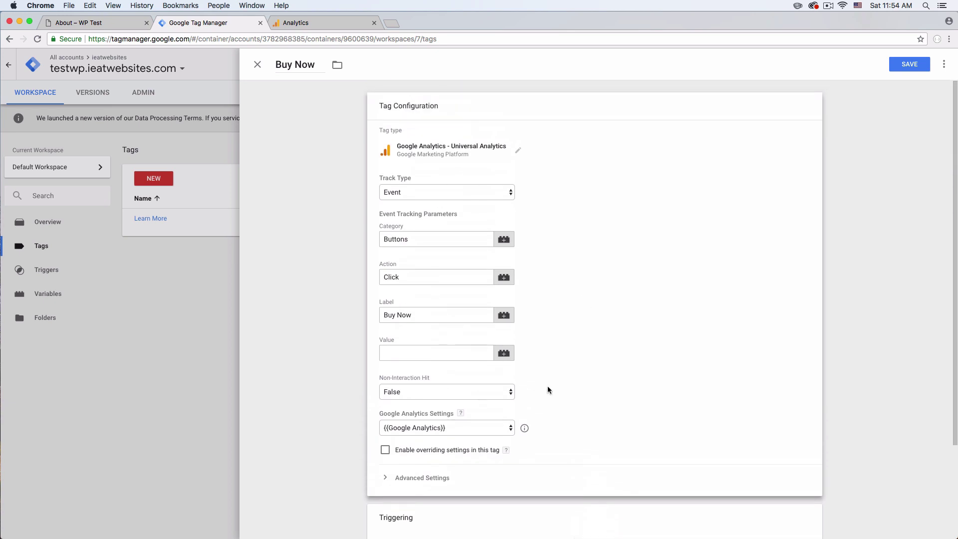
{"action": "scroll", "coordinate": [548, 390], "scroll_direction": "down", "scroll_amount": 3}
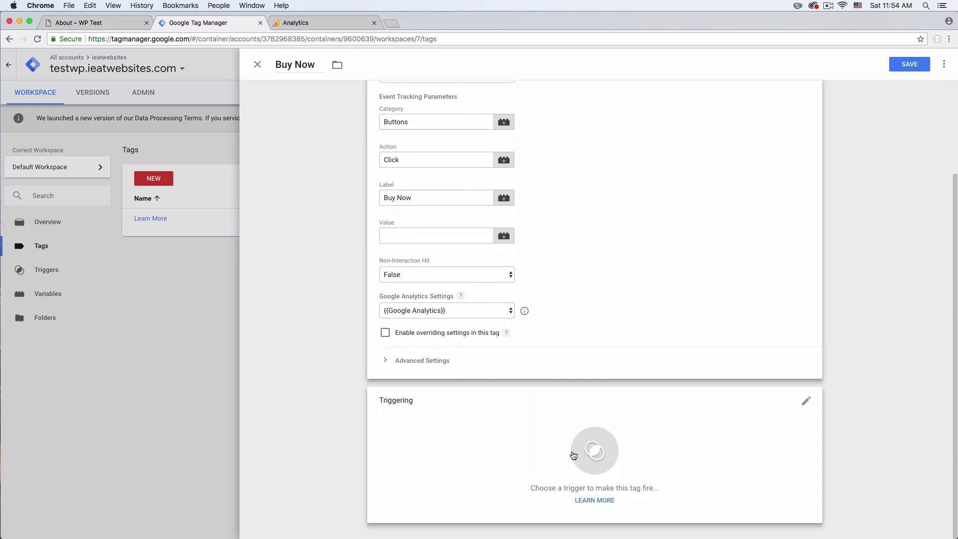
Add Buy Now Click as the tag's firing trigger and save the tag
{"action": "left_click", "coordinate": [574, 455]}
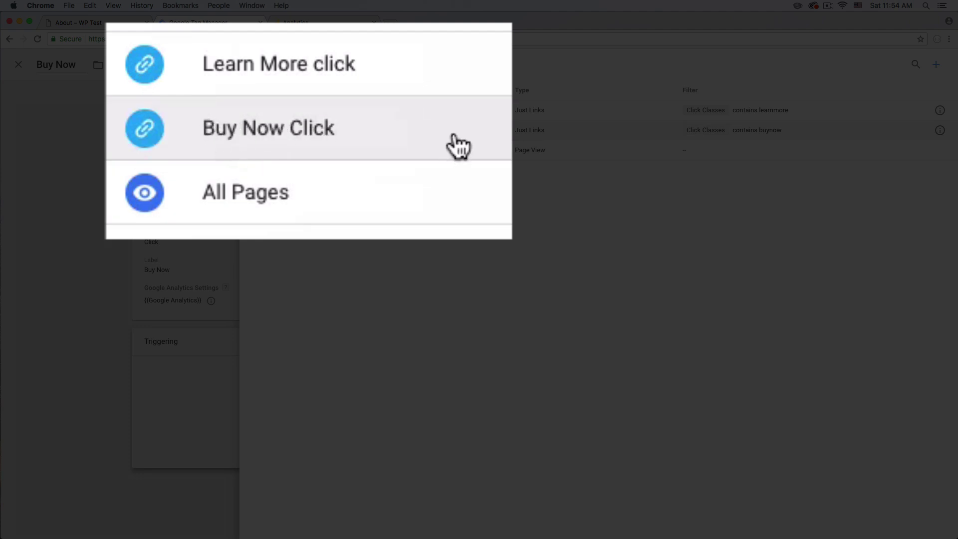
{"action": "left_click", "coordinate": [357, 130]}
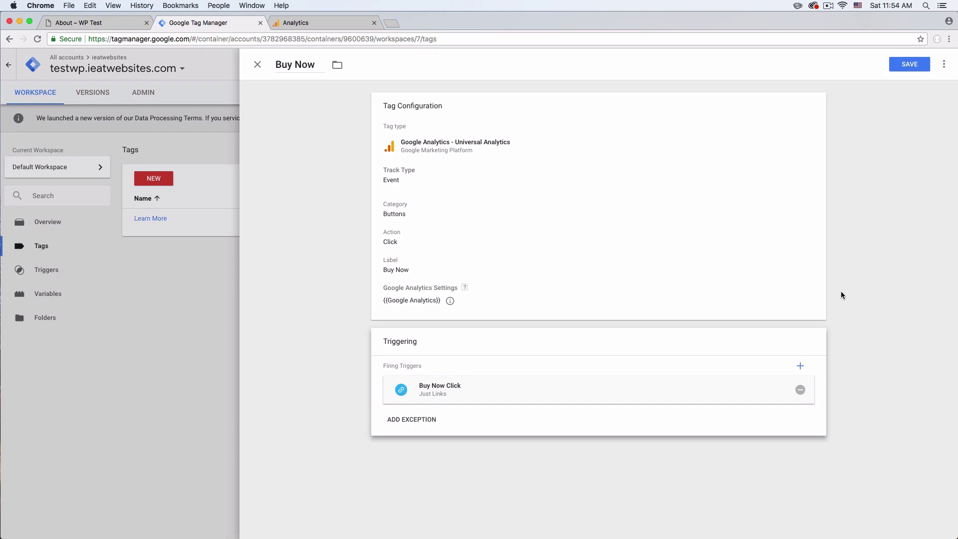
{"action": "left_click", "coordinate": [906, 65]}
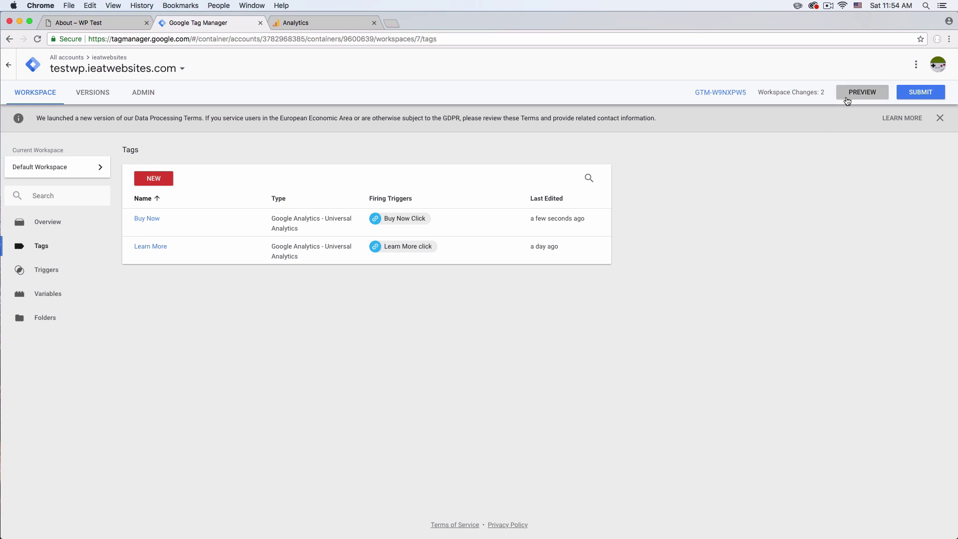
Start previewing the workspace and enlarge the Tag Manager debug pane on the site's About page
{"action": "left_click", "coordinate": [848, 95]}
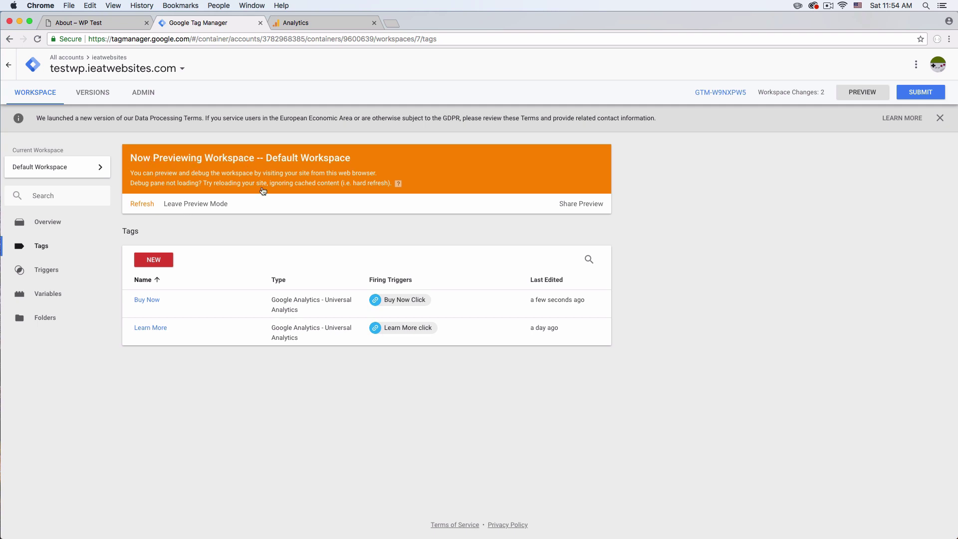
{"action": "left_click", "coordinate": [125, 25]}
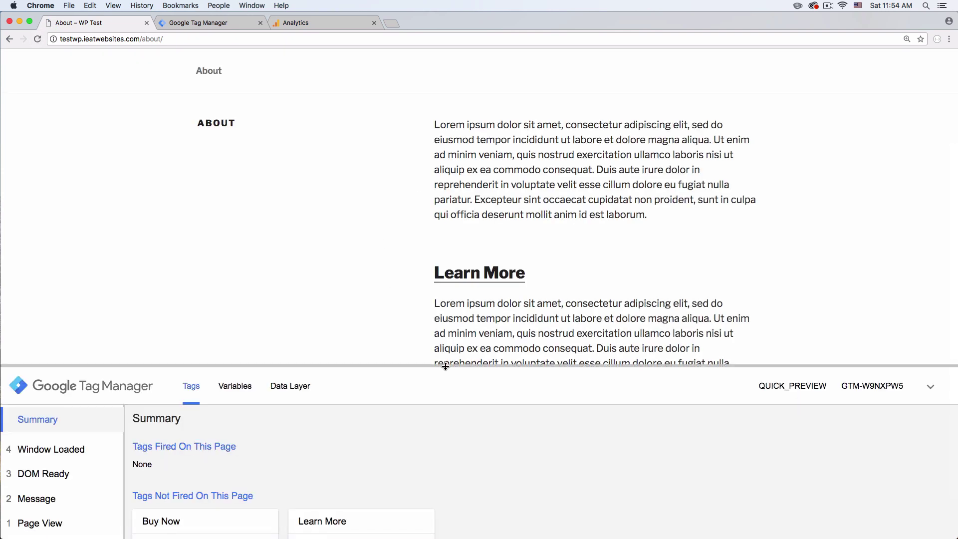
{"action": "left_click_drag", "start_coordinate": [446, 367], "coordinate": [403, 259]}
{"action": "scroll", "coordinate": [402, 255], "scroll_direction": "down", "scroll_amount": 2}
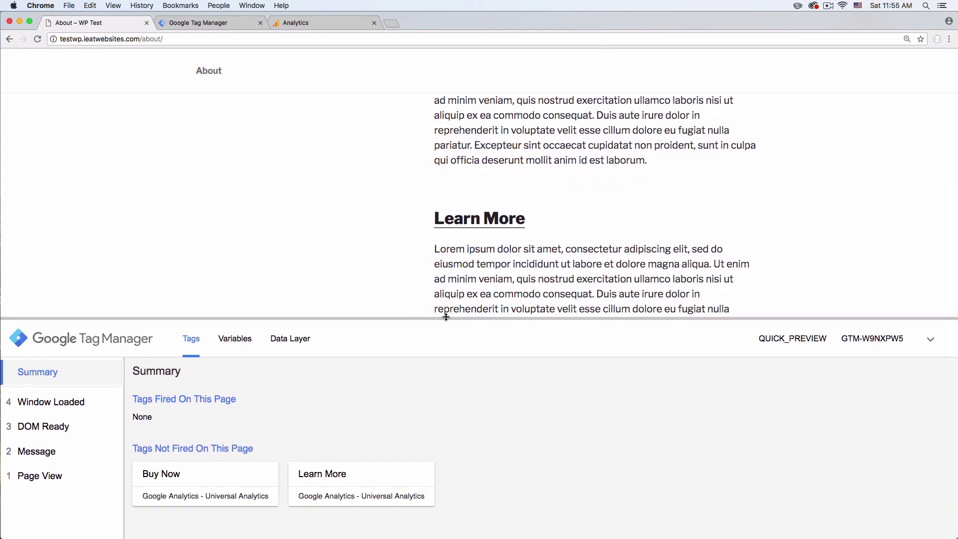
{"action": "left_click_drag", "start_coordinate": [446, 317], "coordinate": [445, 327]}
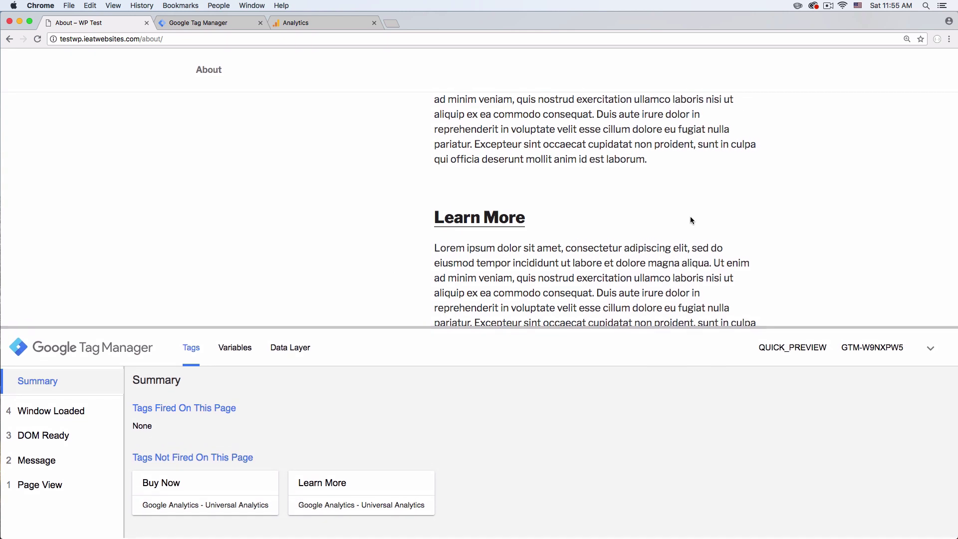
Reduce the About page's zoom to 110% and shrink the debug pane to uncover the Buy Now link
{"action": "scroll", "coordinate": [688, 222], "scroll_direction": "up", "scroll_amount": 2}
{"action": "scroll", "coordinate": [688, 222], "scroll_direction": "down", "scroll_amount": 2}
{"action": "left_click_drag", "start_coordinate": [725, 328], "coordinate": [719, 401]}
{"action": "key", "text": "super+minus"}
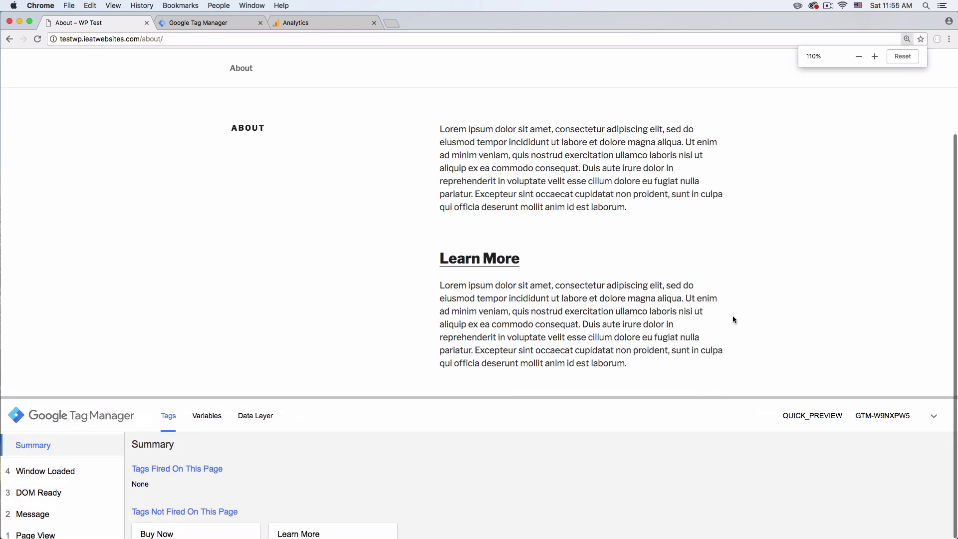
{"action": "scroll", "coordinate": [680, 331], "scroll_direction": "up", "scroll_amount": 3}
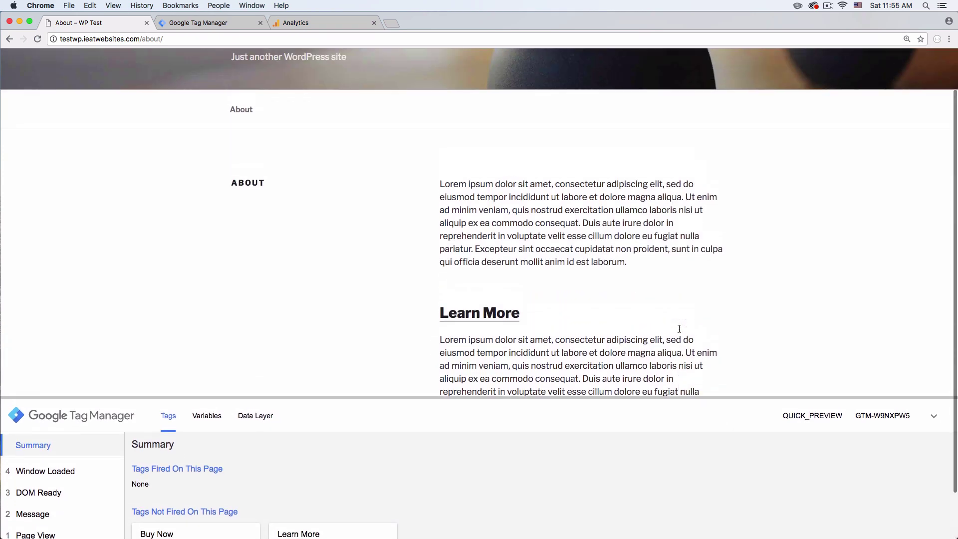
{"action": "scroll", "coordinate": [699, 349], "scroll_direction": "down", "scroll_amount": 3}
{"action": "left_click_drag", "start_coordinate": [765, 399], "coordinate": [761, 432]}
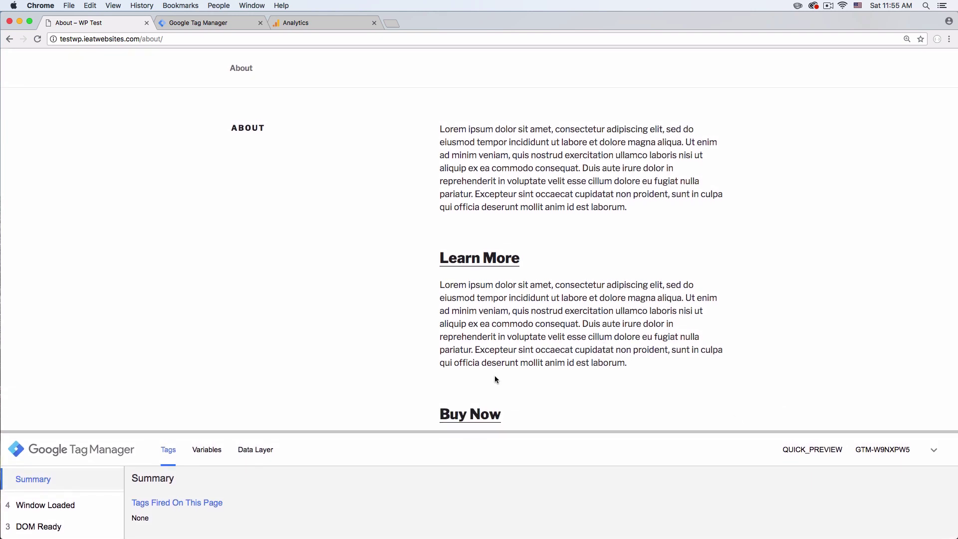
Test the About page's Buy Now link and close the YouTube tab it opens
{"action": "left_click", "coordinate": [468, 417]}
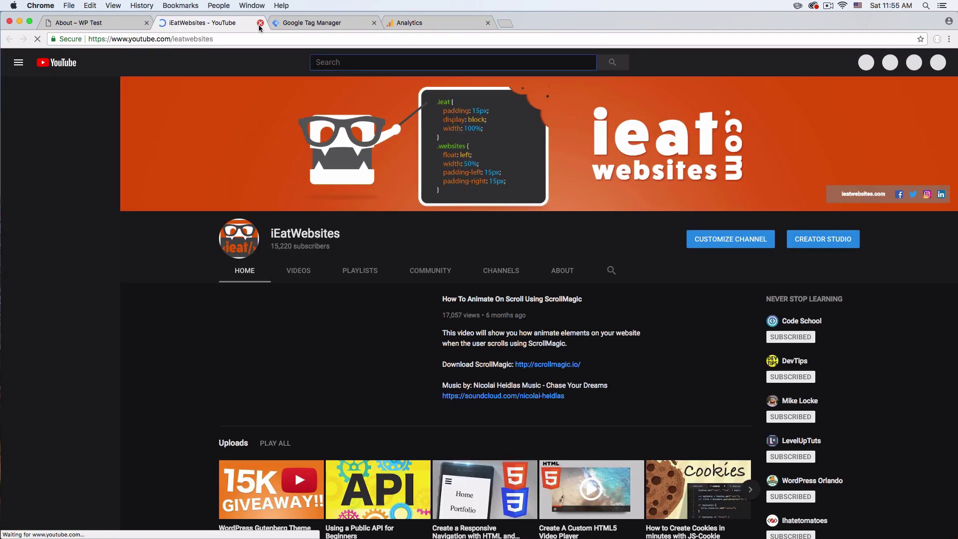
{"action": "left_click", "coordinate": [261, 23]}
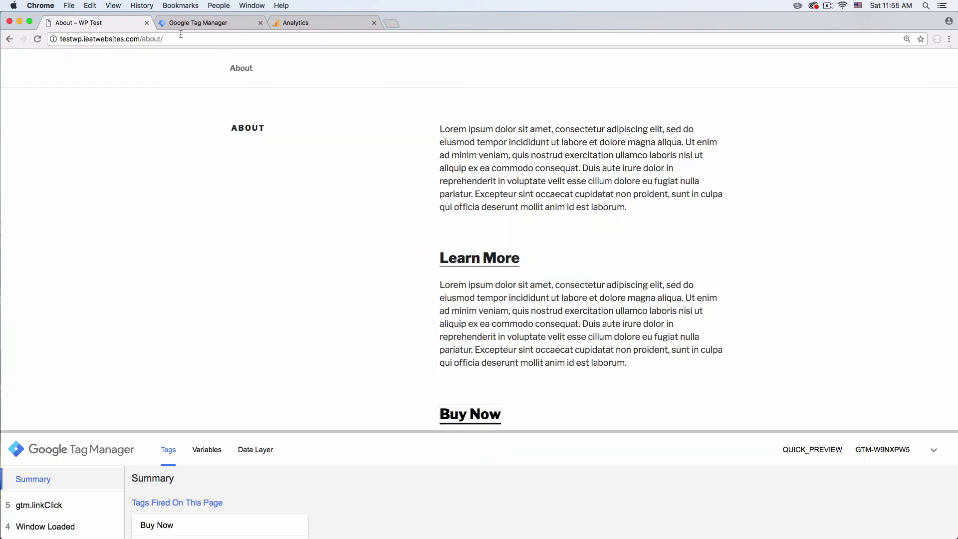
Enlarge the debug pane and examine the gtm.linkClick event's tags and variables, highlighting the Click Element and Click URL values
{"action": "left_click_drag", "start_coordinate": [393, 432], "coordinate": [385, 300]}
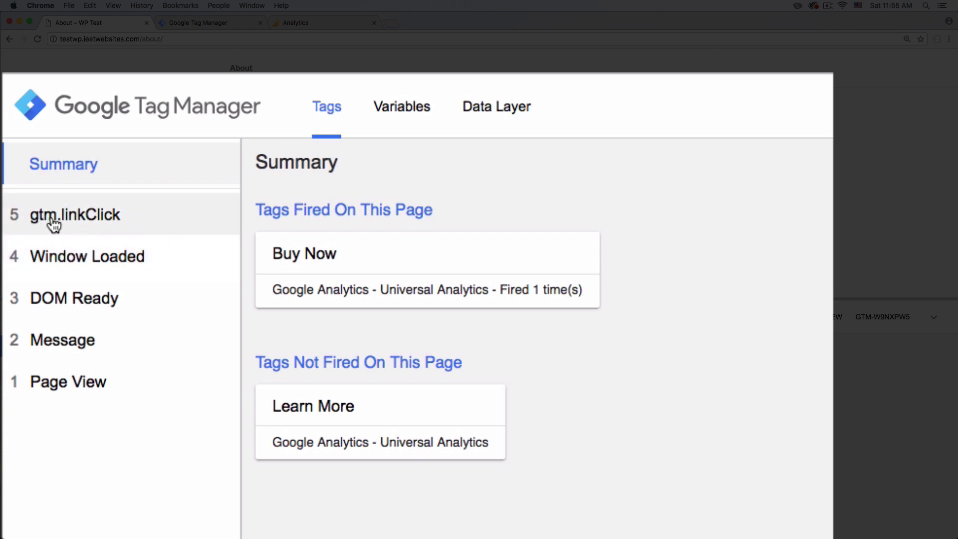
{"action": "left_click", "coordinate": [99, 221]}
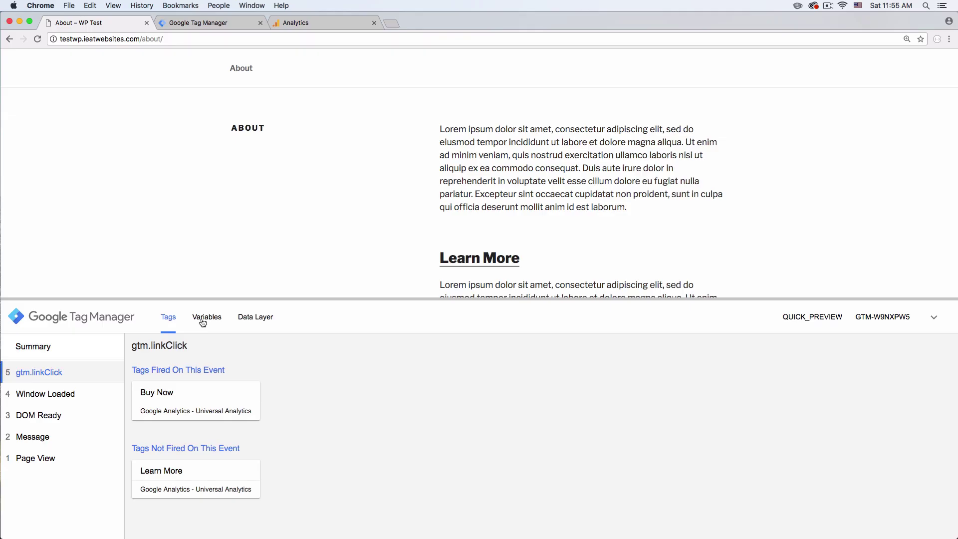
{"action": "left_click", "coordinate": [395, 118]}
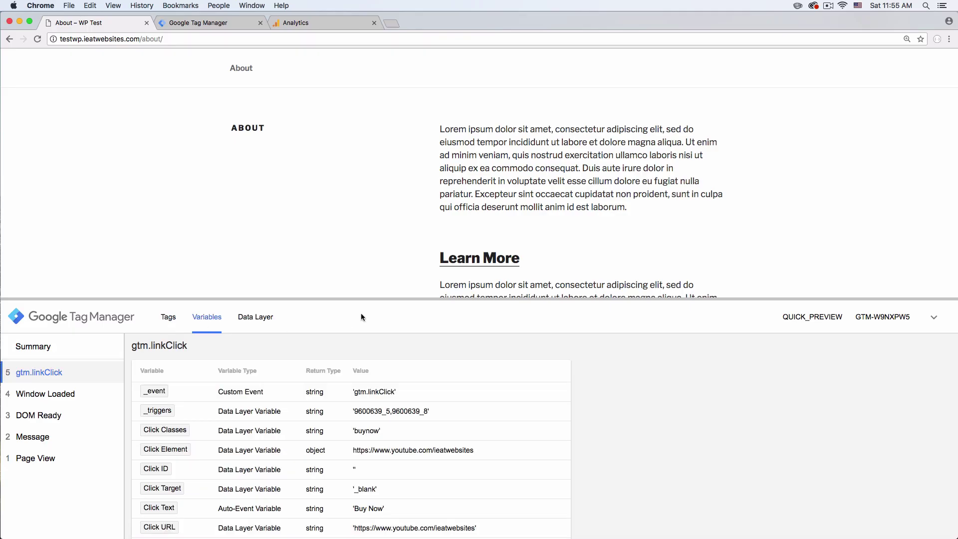
{"action": "left_click_drag", "start_coordinate": [367, 299], "coordinate": [352, 130]}
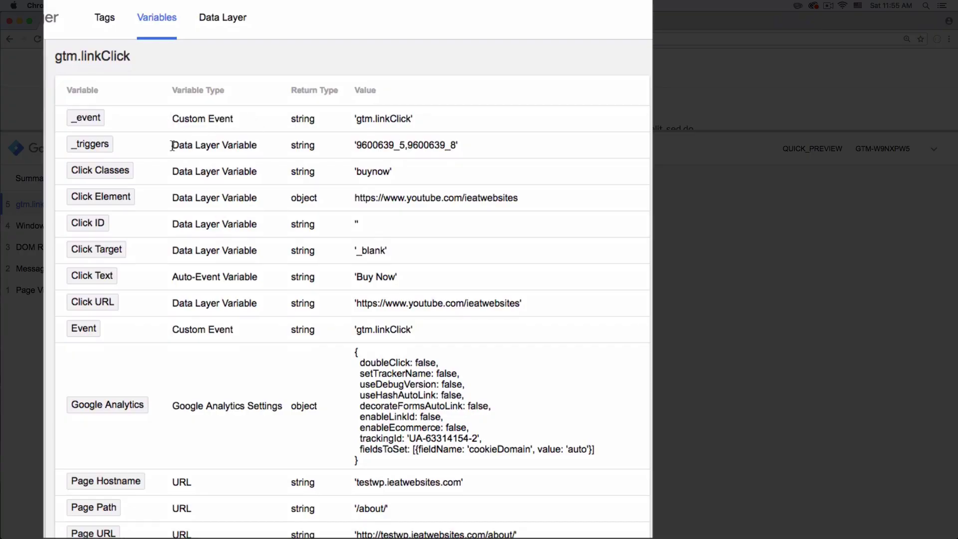
{"action": "scroll", "coordinate": [172, 145], "scroll_direction": "down", "scroll_amount": 1}
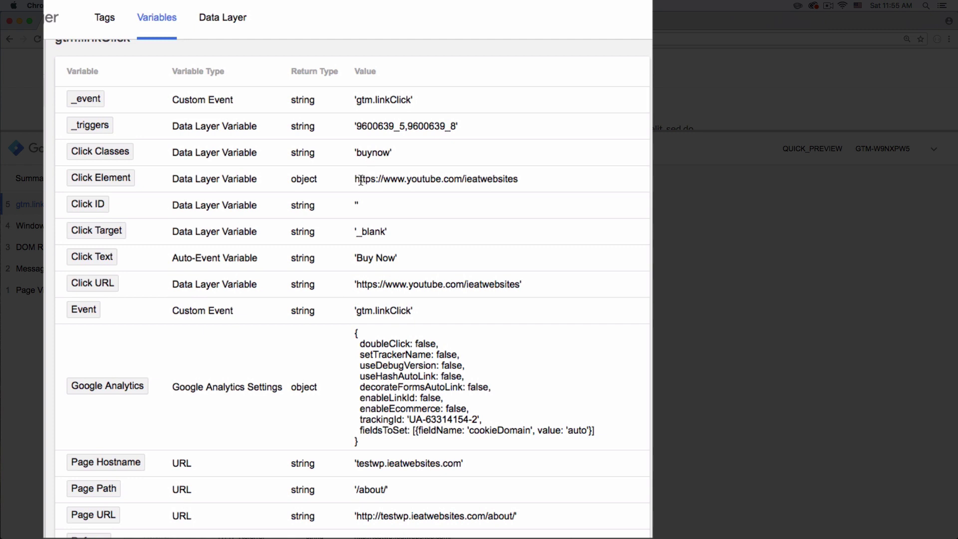
{"action": "left_click_drag", "start_coordinate": [360, 180], "coordinate": [520, 181]}
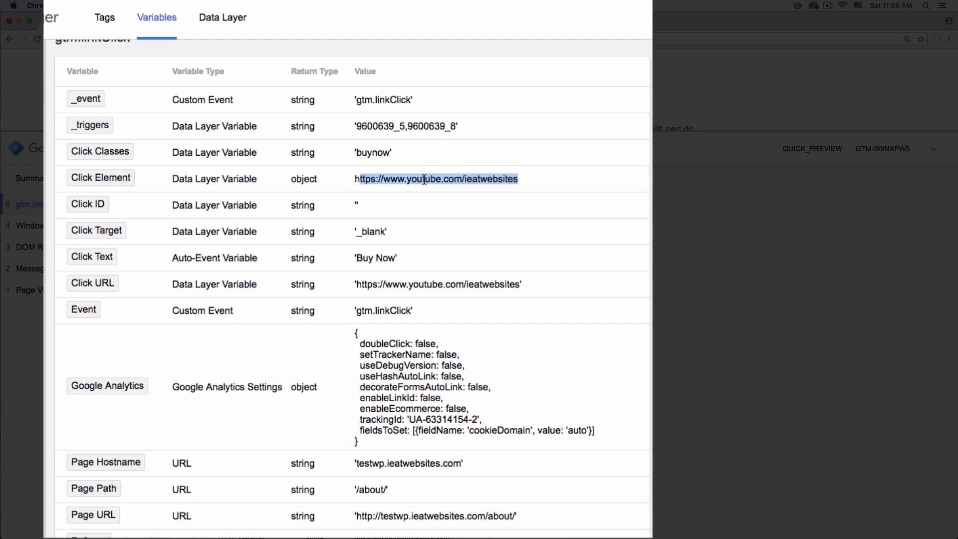
{"action": "scroll", "coordinate": [371, 223], "scroll_direction": "down", "scroll_amount": 1}
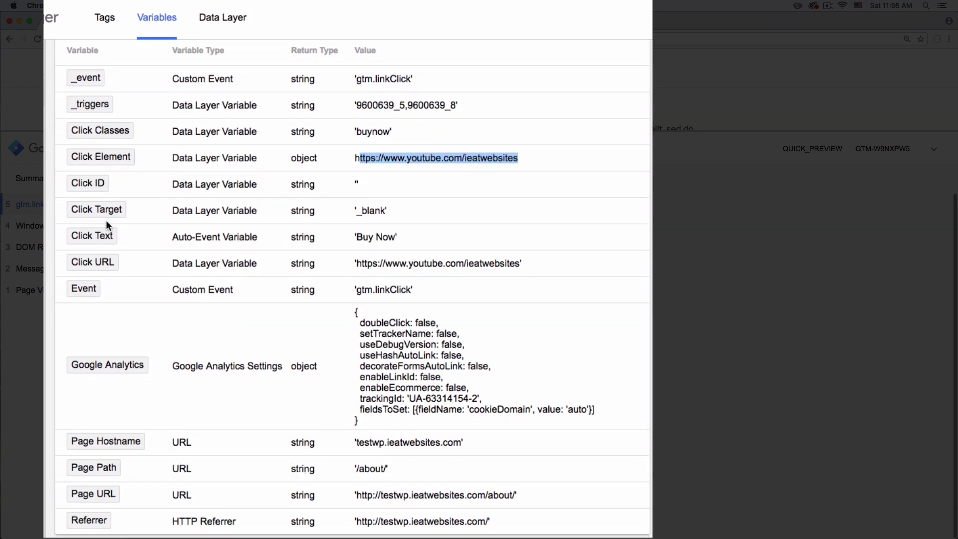
{"action": "left_click_drag", "start_coordinate": [356, 238], "coordinate": [523, 269]}
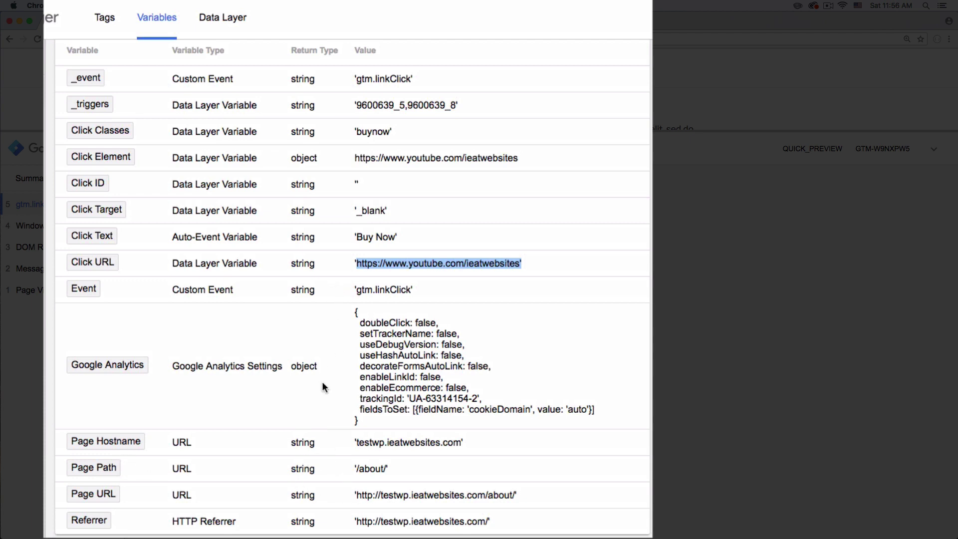
Examine the gtm.linkClick event's variables and fired tags in the debug pane, highlighting the Click Classes value
{"action": "scroll", "coordinate": [361, 221], "scroll_direction": "up", "scroll_amount": 2}
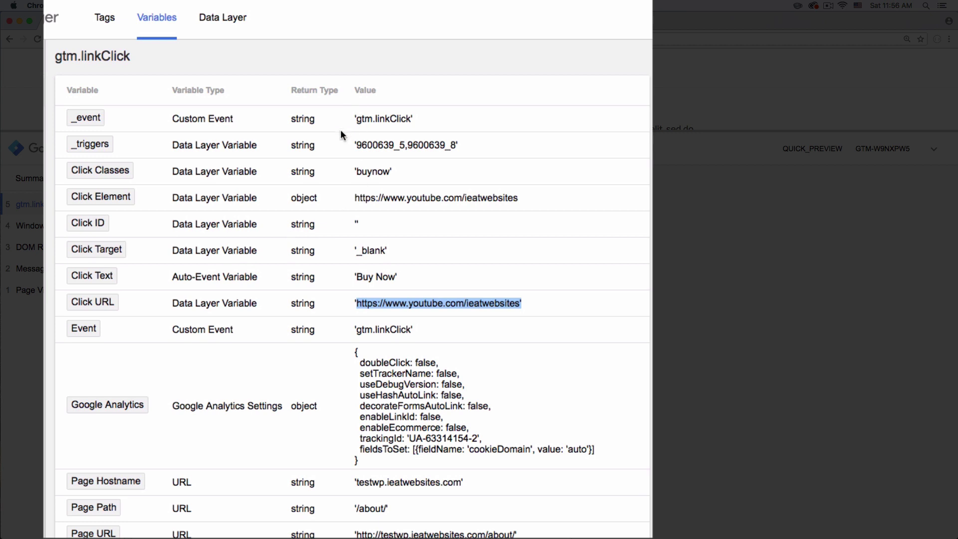
{"action": "left_click", "coordinate": [479, 290]}
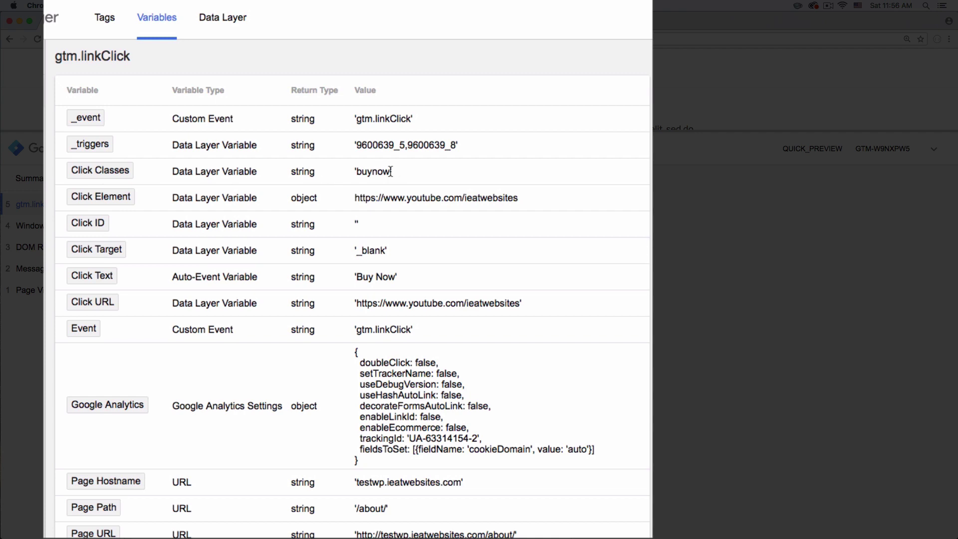
{"action": "left_click_drag", "start_coordinate": [391, 171], "coordinate": [356, 172]}
{"action": "left_click", "coordinate": [561, 163]}
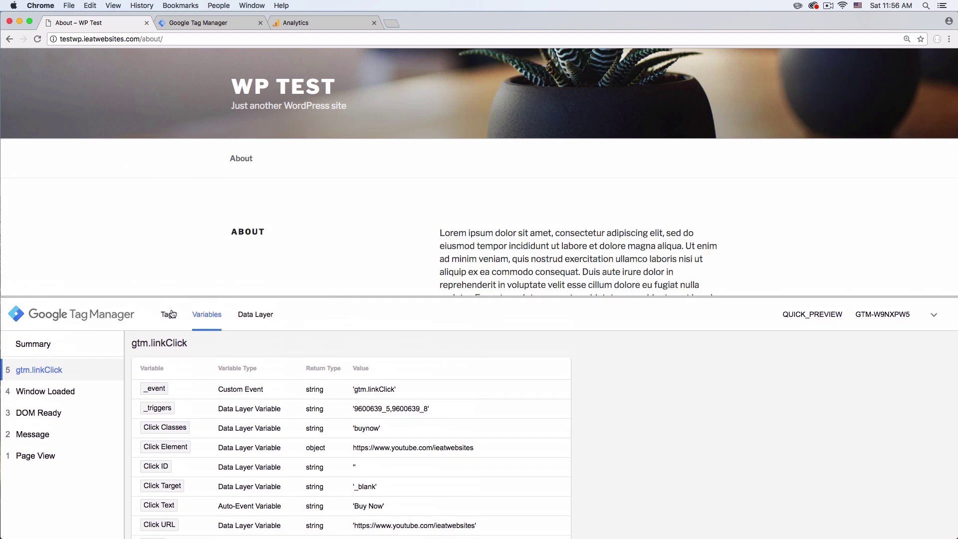
{"action": "left_click", "coordinate": [105, 18]}
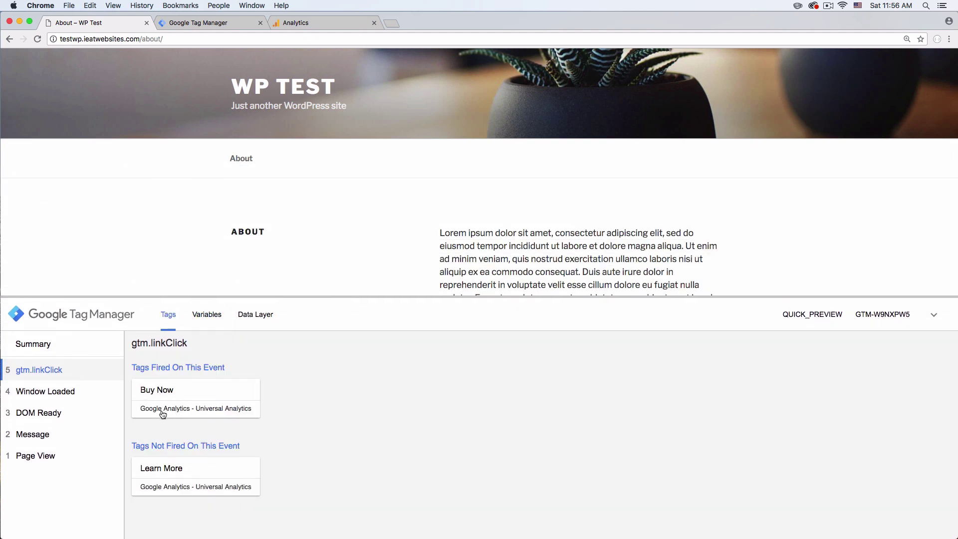
{"action": "left_click", "coordinate": [208, 320]}
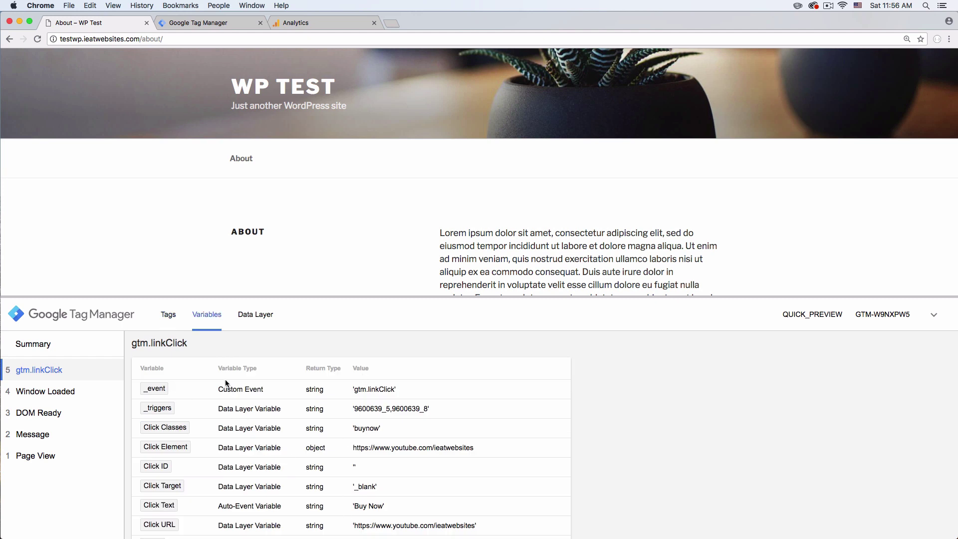
{"action": "left_click", "coordinate": [169, 316]}
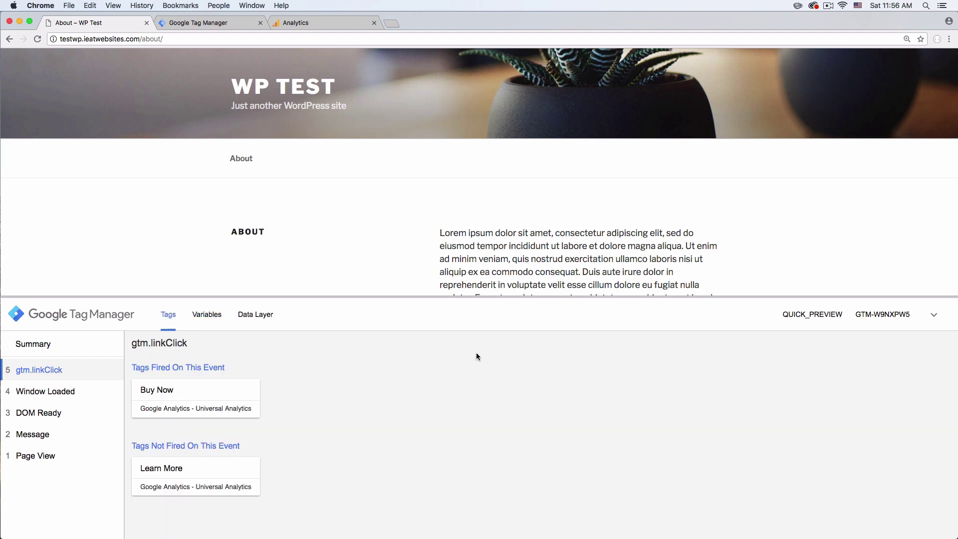
Switch to Google Tag Manager and leave preview mode for the workspace
{"action": "left_click", "coordinate": [215, 23]}
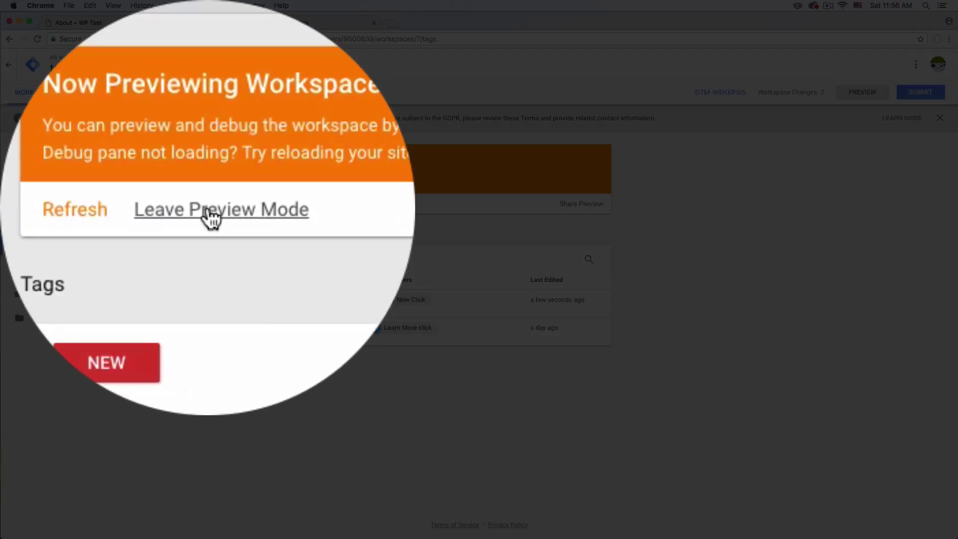
{"action": "left_click", "coordinate": [193, 204]}
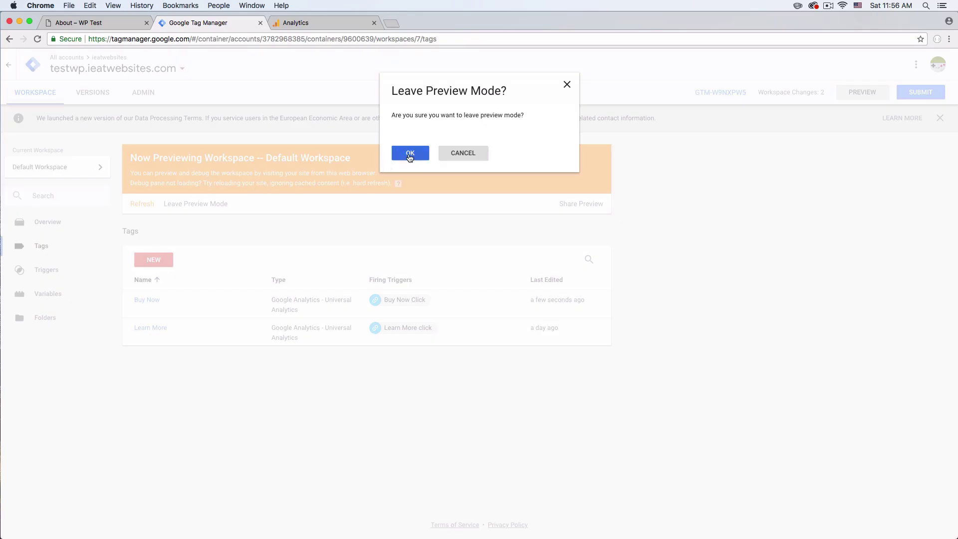
{"action": "left_click", "coordinate": [409, 152]}
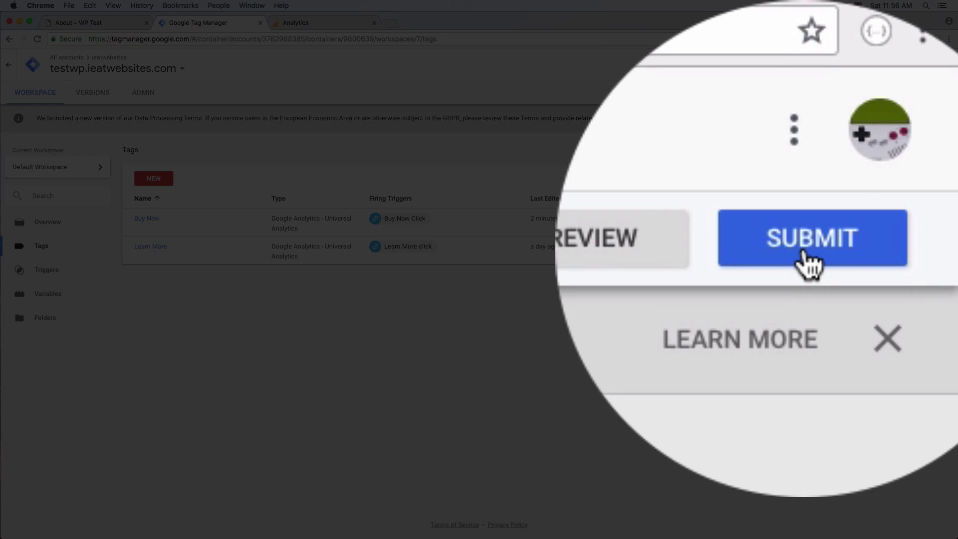
Publish the workspace changes as a version named "Buy Now Button" without a description, and open the container's version list
{"action": "left_click", "coordinate": [919, 96]}
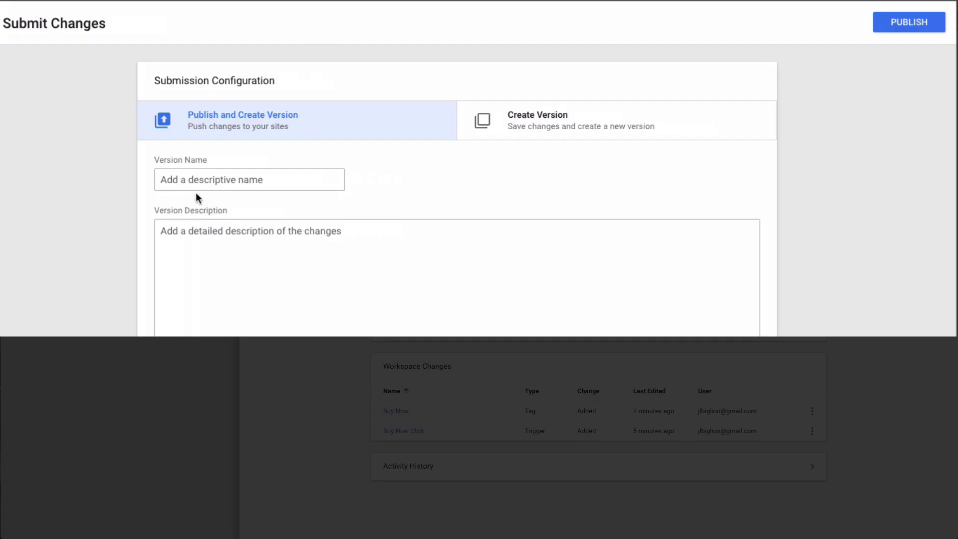
{"action": "left_click", "coordinate": [455, 181]}
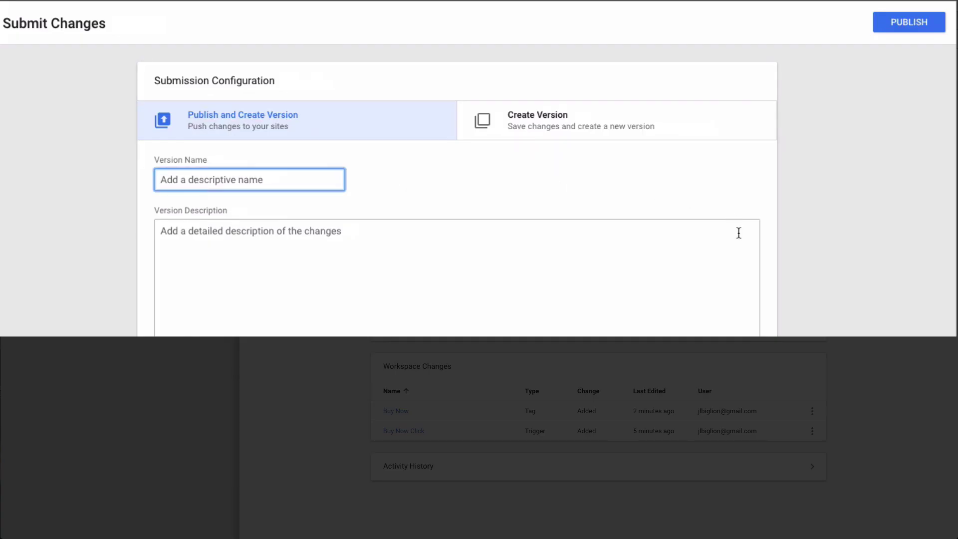
{"action": "type", "text": "Buy Now"}
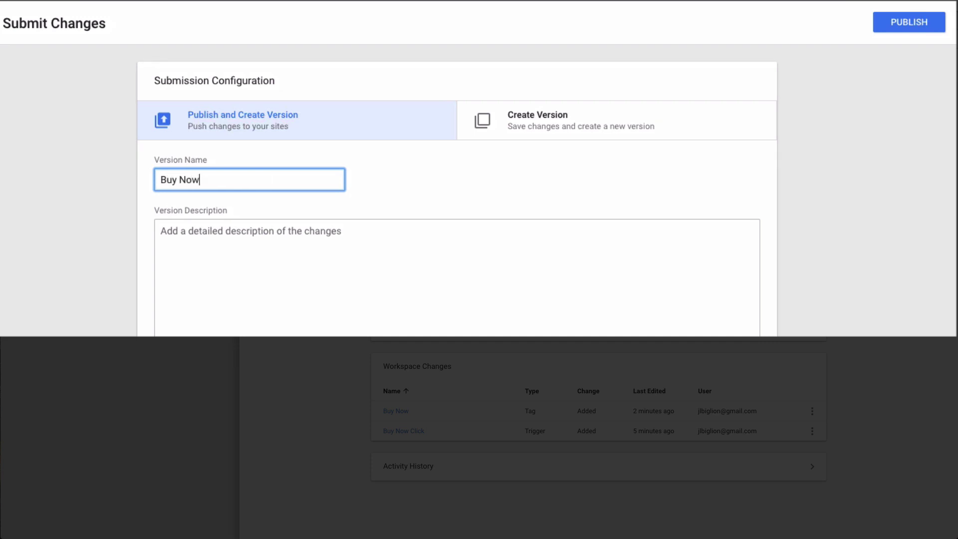
{"action": "type", "text": " Button"}
{"action": "left_click", "coordinate": [810, 188]}
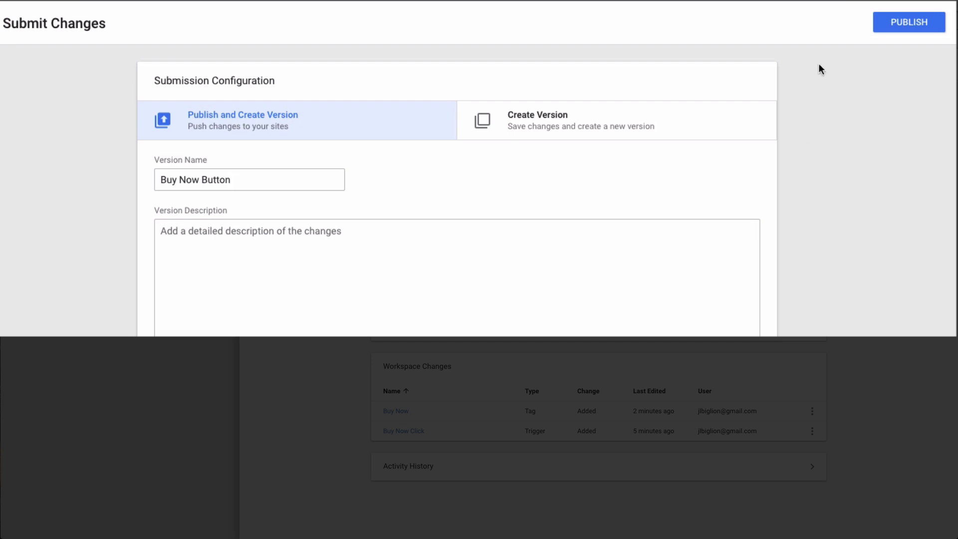
{"action": "left_click", "coordinate": [259, 276]}
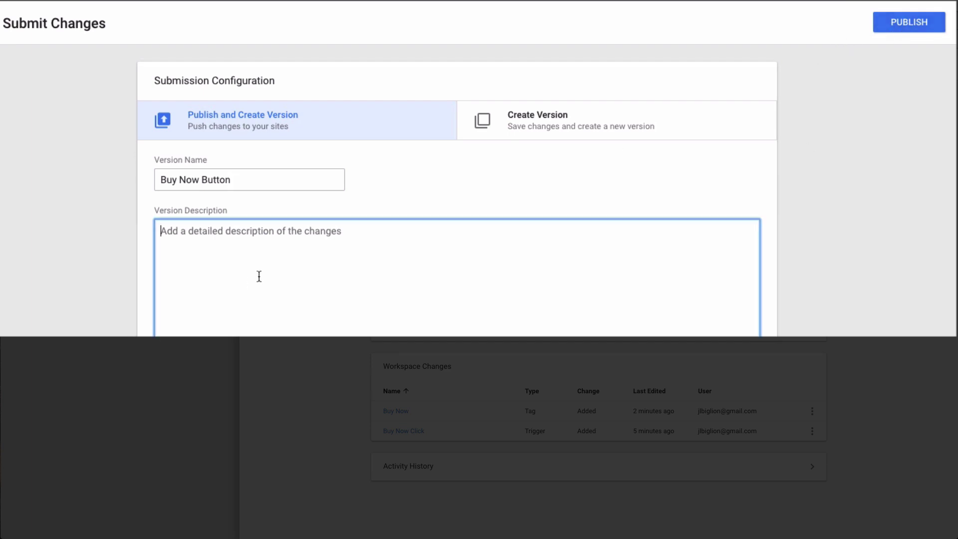
{"action": "left_click", "coordinate": [804, 273]}
{"action": "left_click", "coordinate": [653, 274]}
{"action": "left_click", "coordinate": [892, 25]}
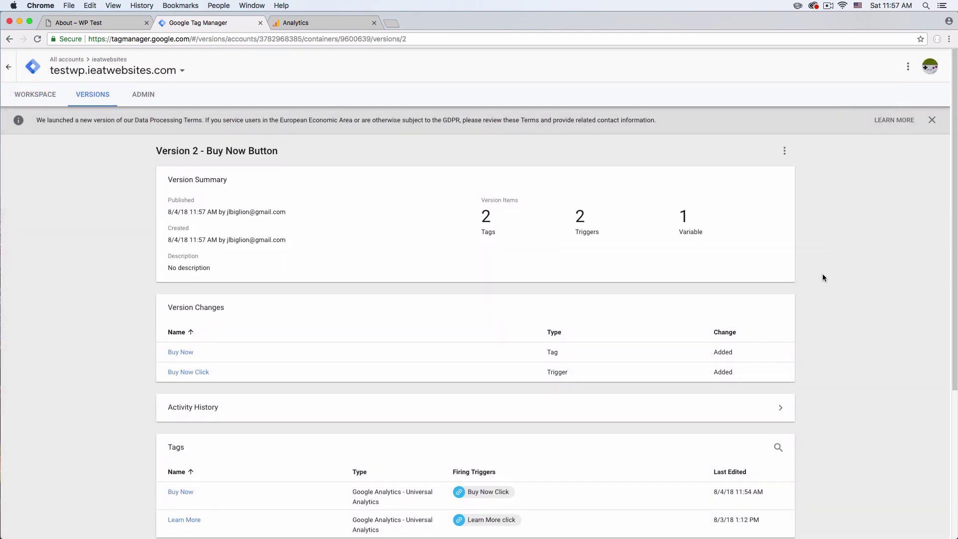
{"action": "scroll", "coordinate": [265, 295], "scroll_direction": "down", "scroll_amount": 2}
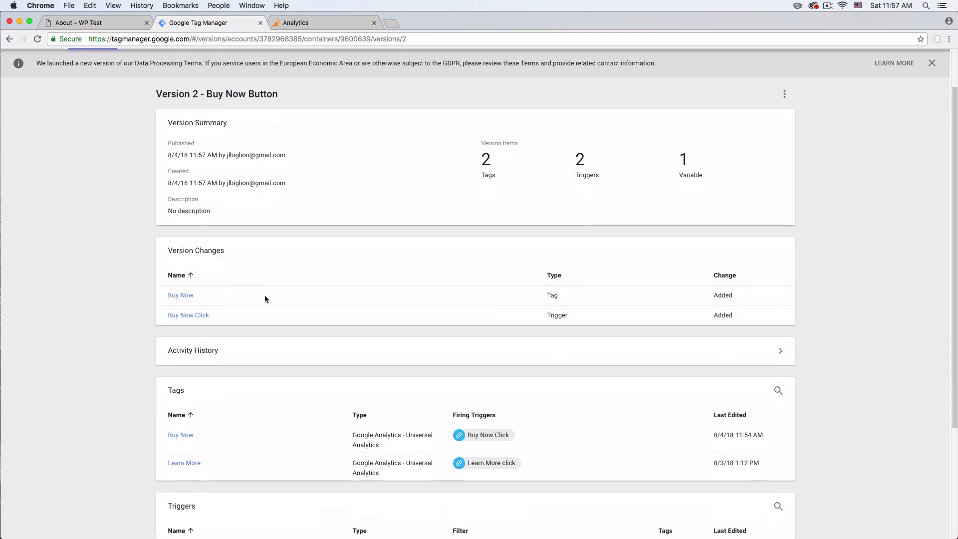
{"action": "left_click", "coordinate": [98, 95]}
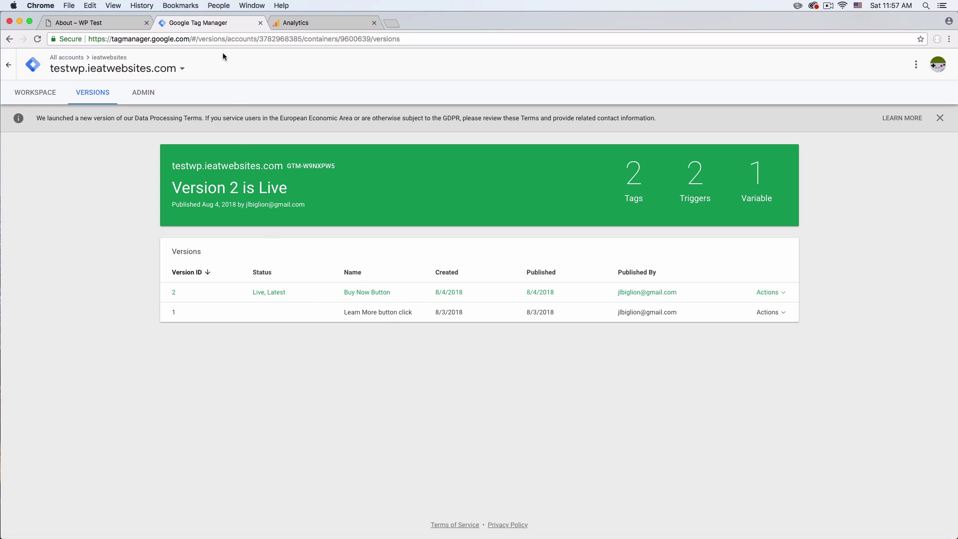
Examine the site's About page outside preview mode, down to its Buy Now link
{"action": "left_click", "coordinate": [106, 25]}
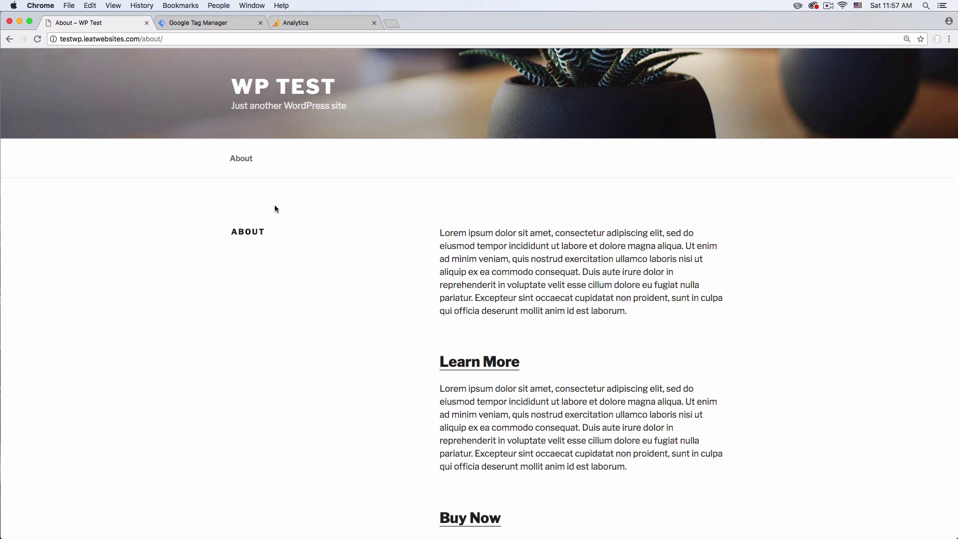
{"action": "scroll", "coordinate": [355, 241], "scroll_direction": "down", "scroll_amount": 4}
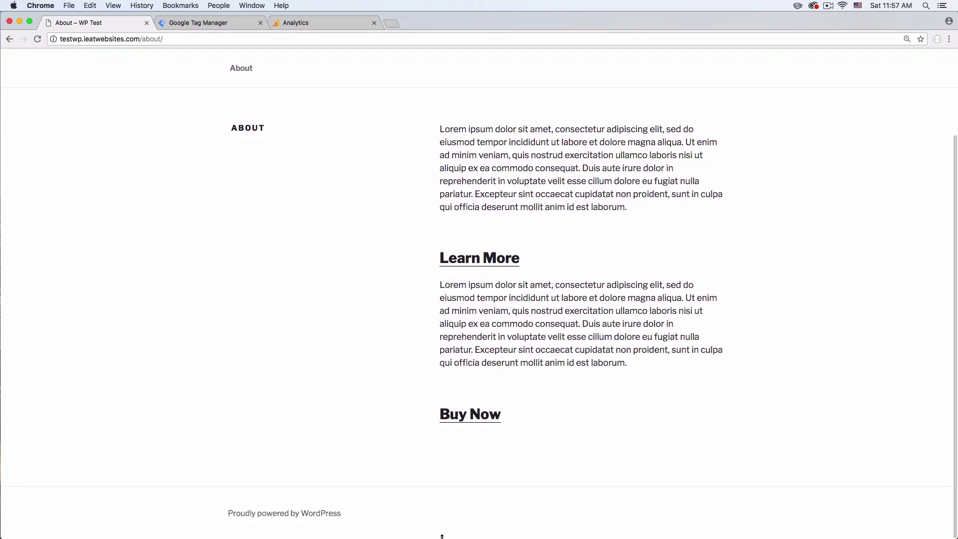
{"action": "scroll", "coordinate": [336, 280], "scroll_direction": "up", "scroll_amount": 1}
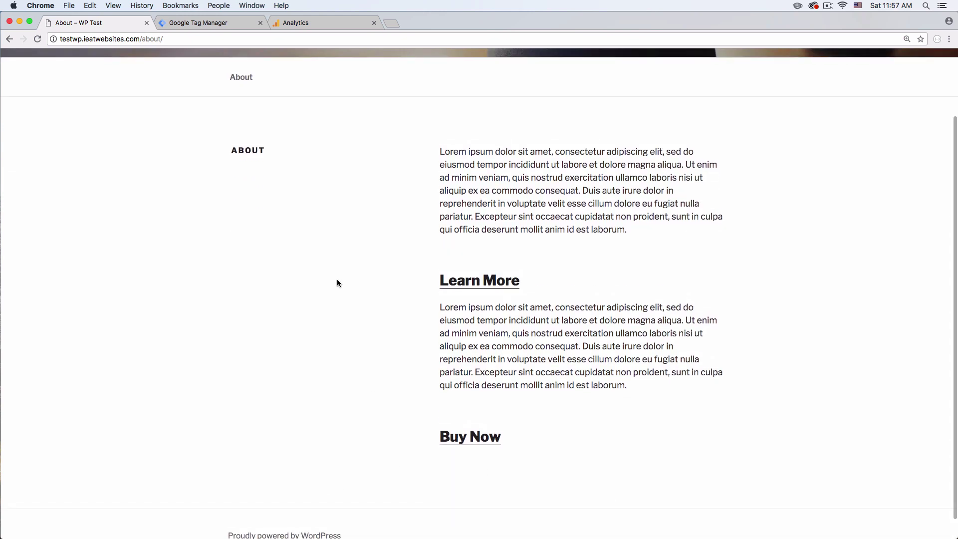
{"action": "scroll", "coordinate": [337, 281], "scroll_direction": "up", "scroll_amount": 2}
Switch to Google Analytics and display the real-time Events report for the last 30 minutes
{"action": "left_click", "coordinate": [317, 24]}
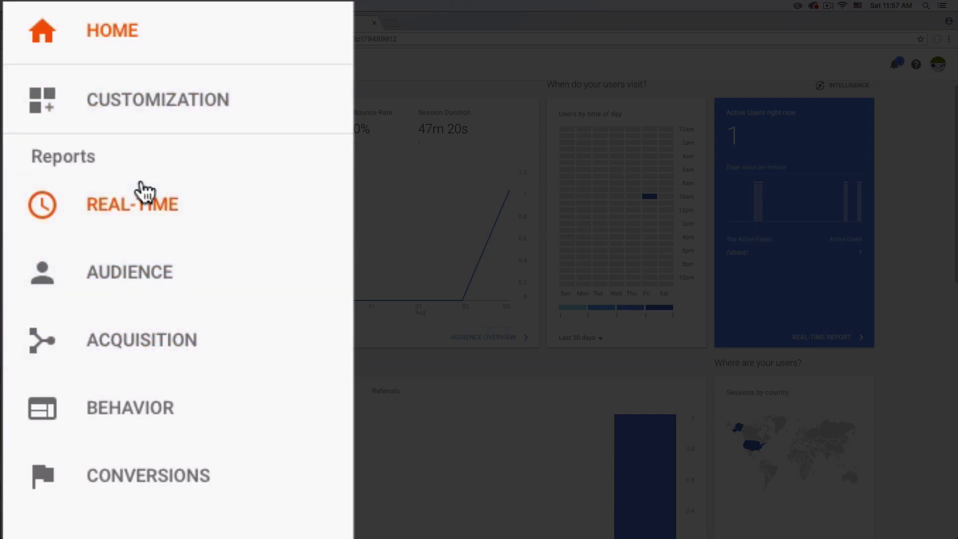
{"action": "left_click", "coordinate": [133, 206]}
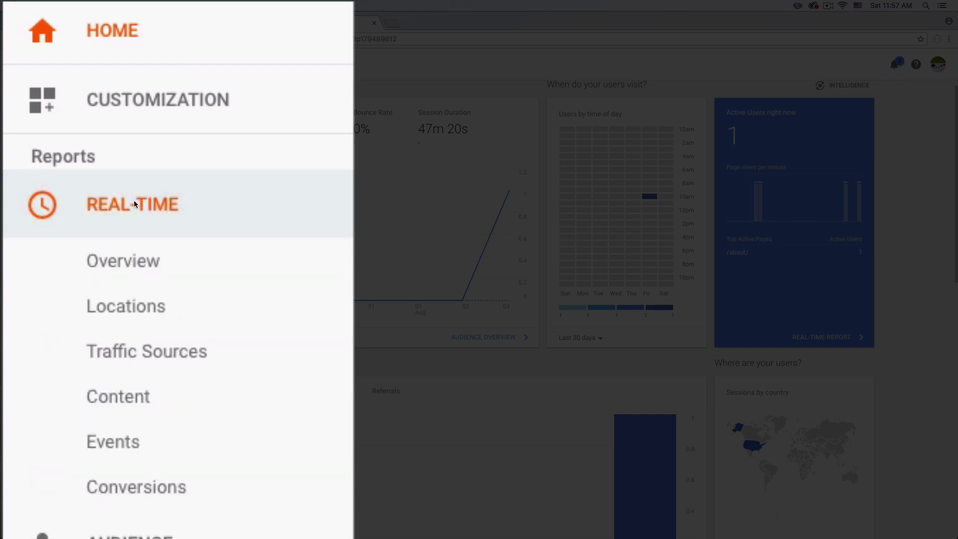
{"action": "left_click", "coordinate": [126, 449]}
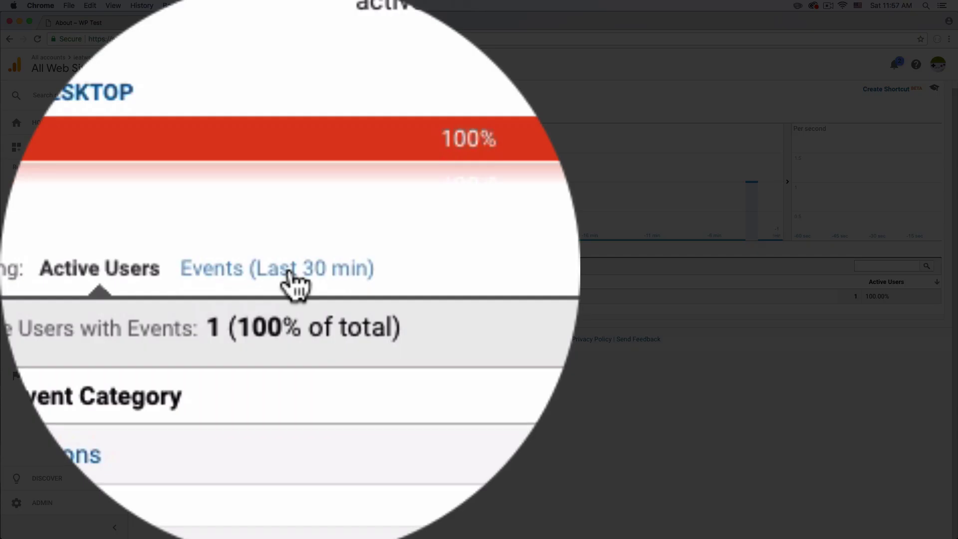
{"action": "left_click", "coordinate": [233, 251]}
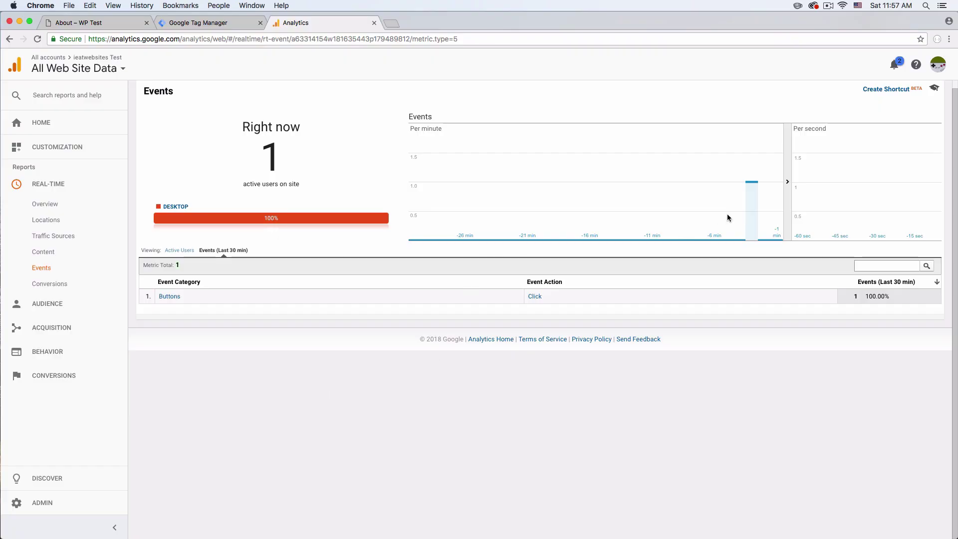
{"action": "mouse_move", "coordinate": [741, 213]}
Test the Buy Now link on the live About page and close the YouTube tab it opens
{"action": "left_click", "coordinate": [197, 24]}
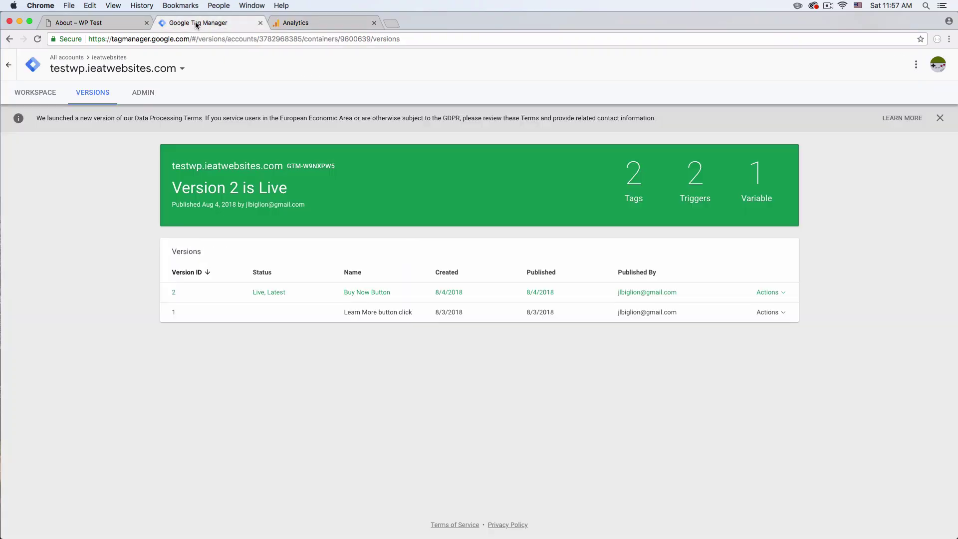
{"action": "left_click", "coordinate": [96, 24]}
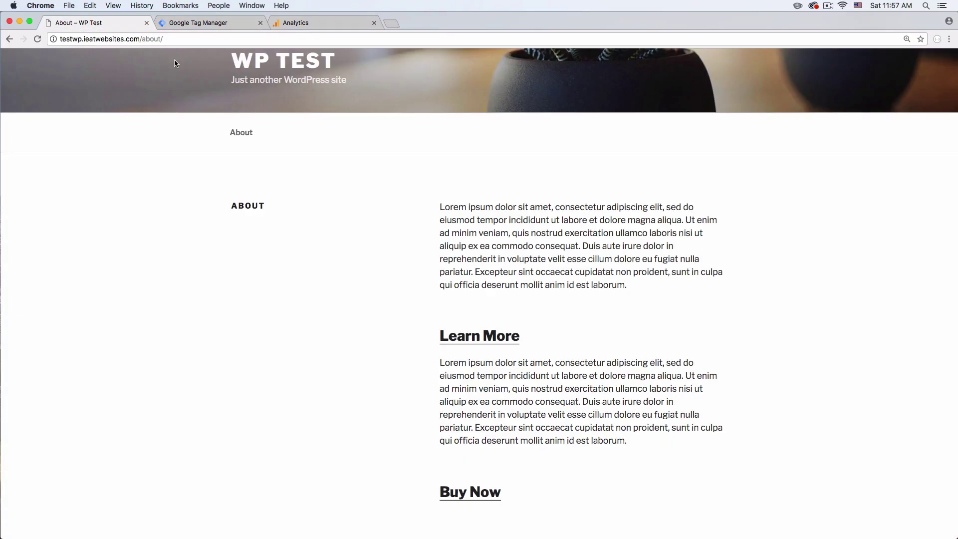
{"action": "scroll", "coordinate": [357, 333], "scroll_direction": "down", "scroll_amount": 3}
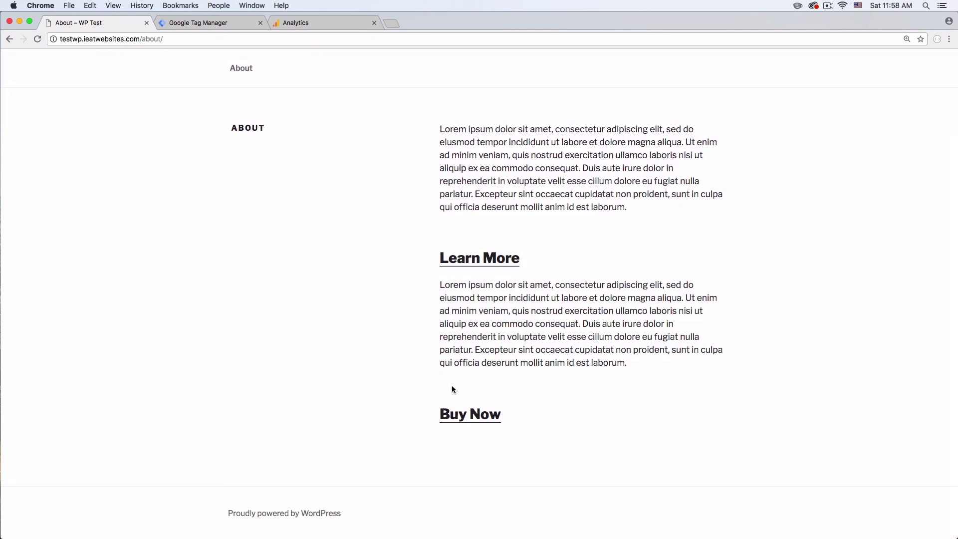
{"action": "left_click", "coordinate": [458, 417]}
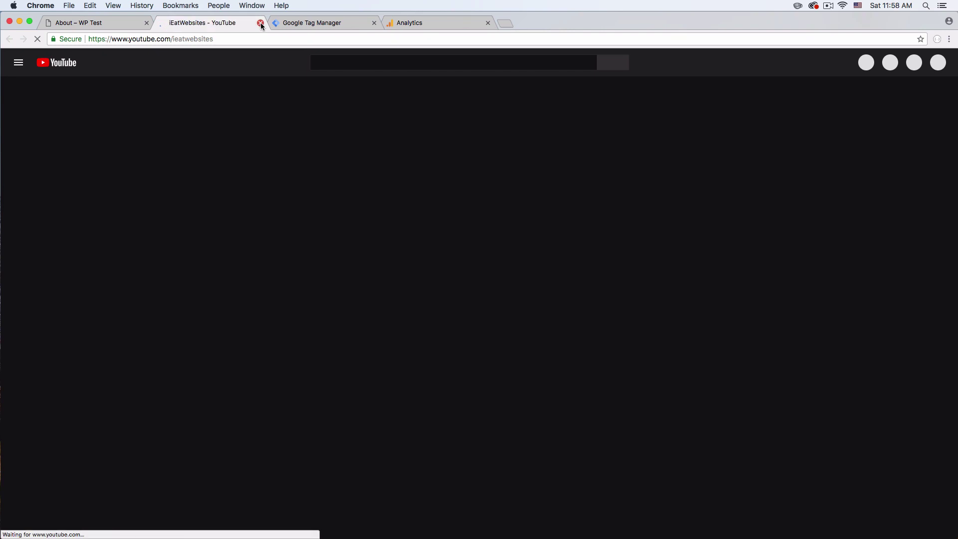
{"action": "left_click", "coordinate": [260, 23]}
Check the event label under the Buttons category in Analytics, clear the category filter and return to Google Tag Manager
{"action": "left_click", "coordinate": [304, 23]}
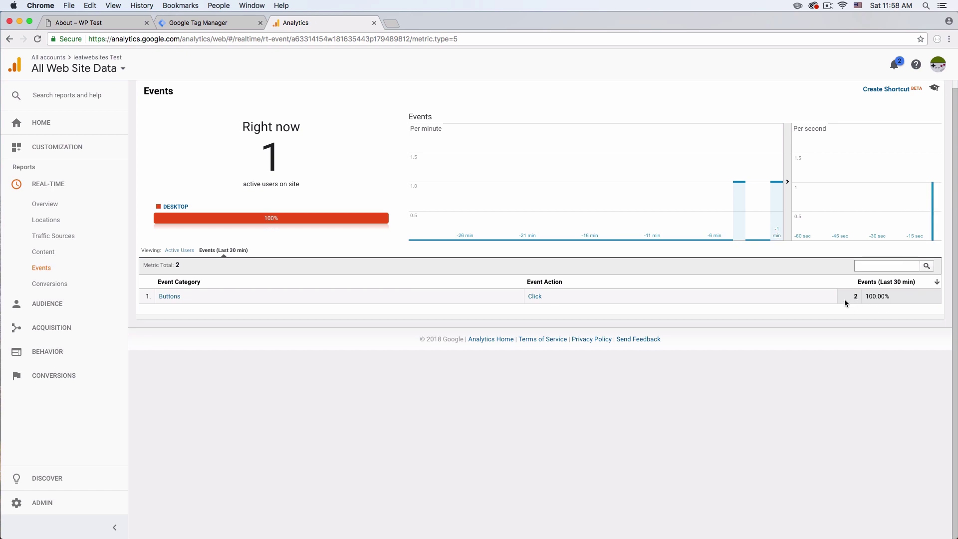
{"action": "mouse_move", "coordinate": [776, 195]}
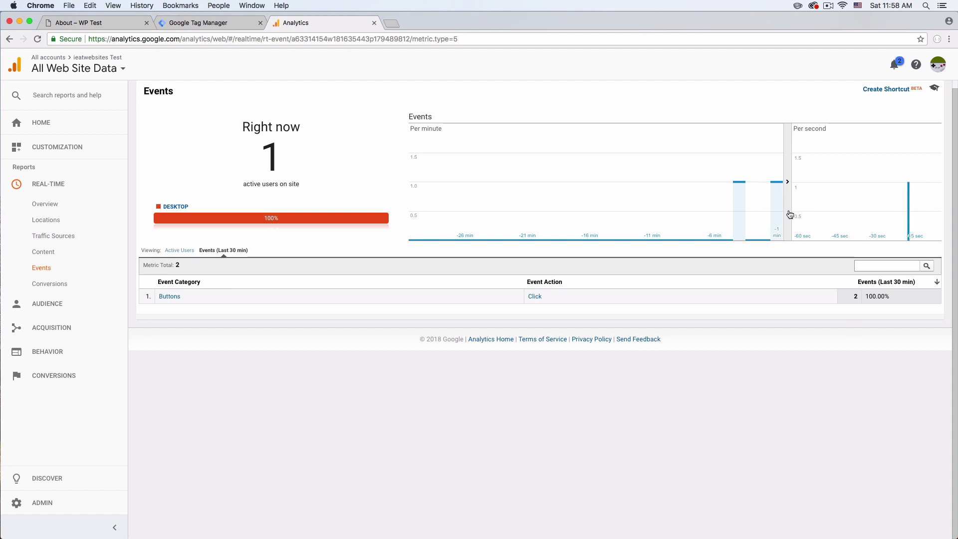
{"action": "left_click", "coordinate": [170, 298]}
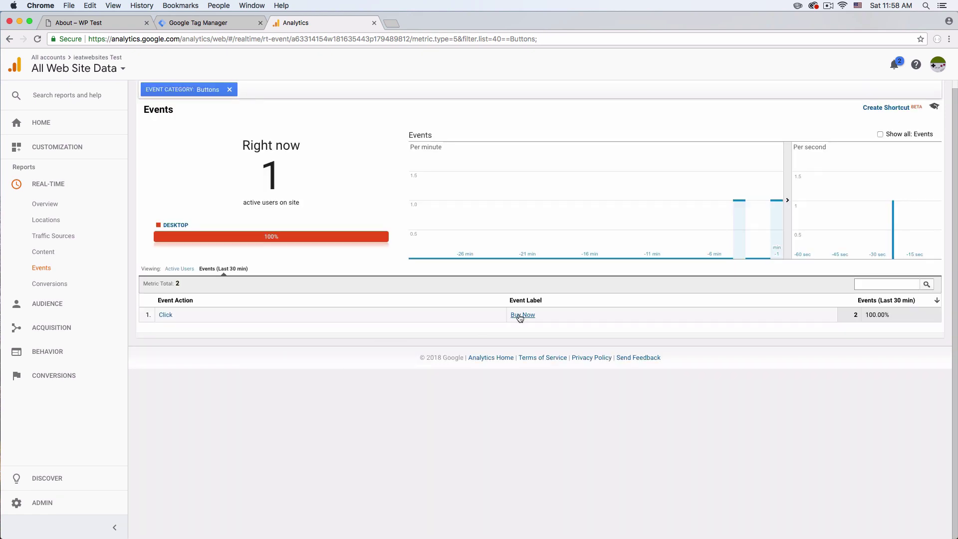
{"action": "left_click", "coordinate": [216, 24]}
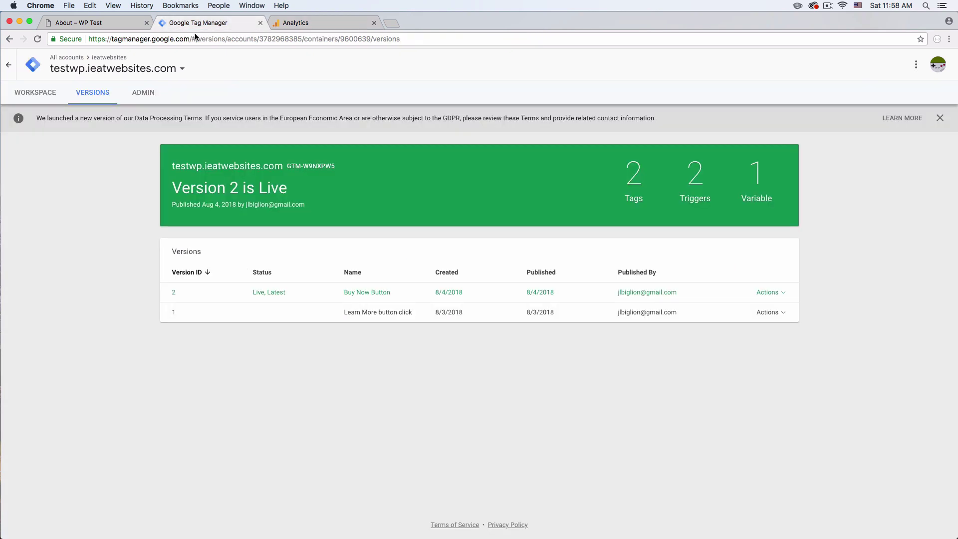
{"action": "left_click", "coordinate": [316, 24]}
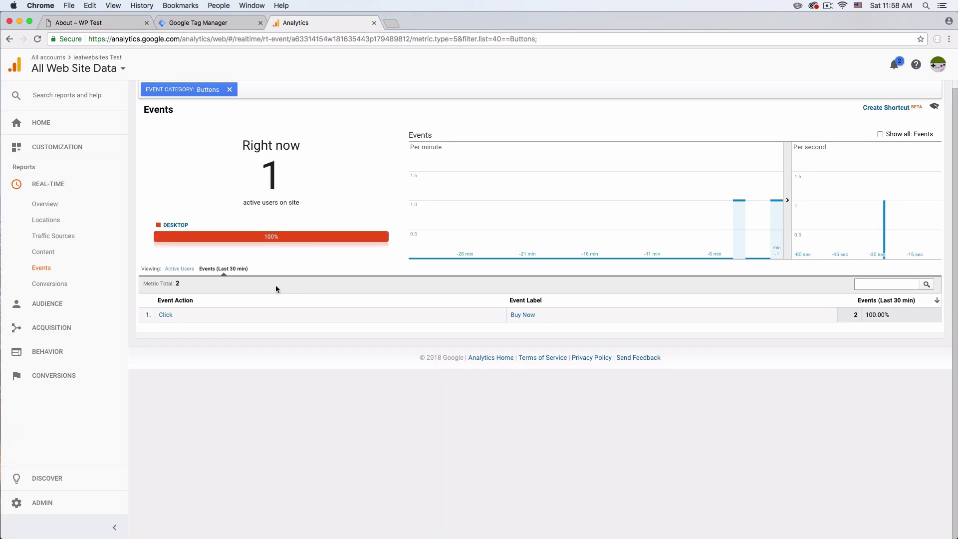
{"action": "left_click", "coordinate": [229, 90]}
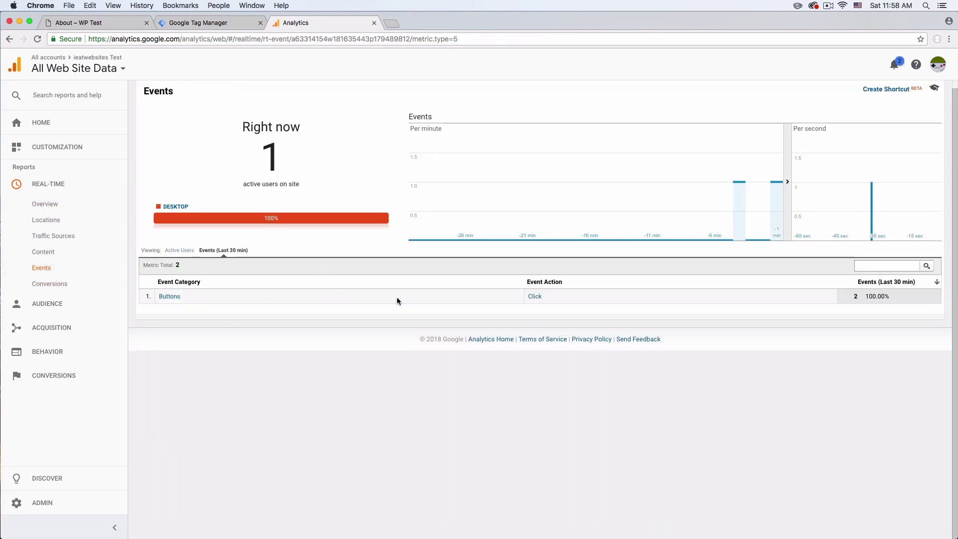
{"action": "left_click", "coordinate": [188, 25]}
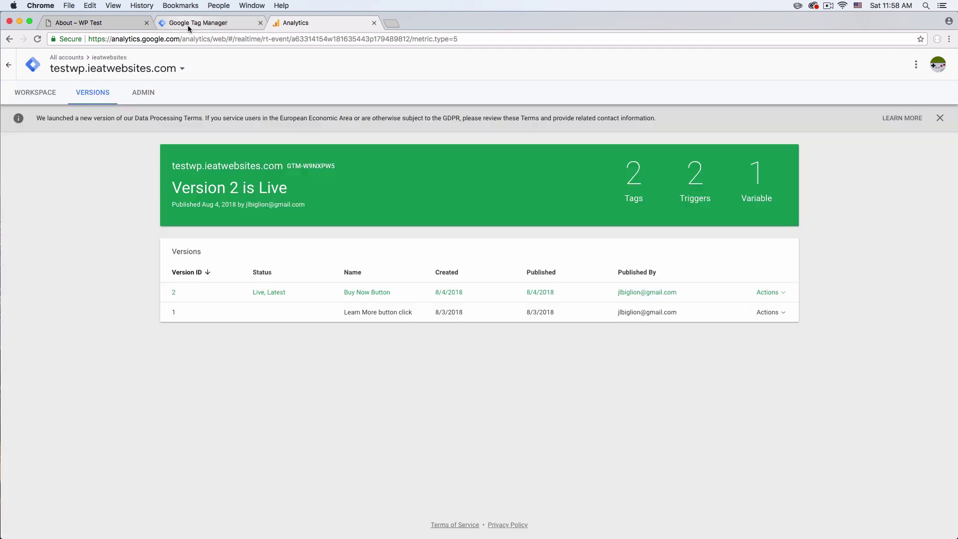
Trigger the Buy Now link on the live About page once more and close the YouTube tab it opens
{"action": "left_click", "coordinate": [82, 20]}
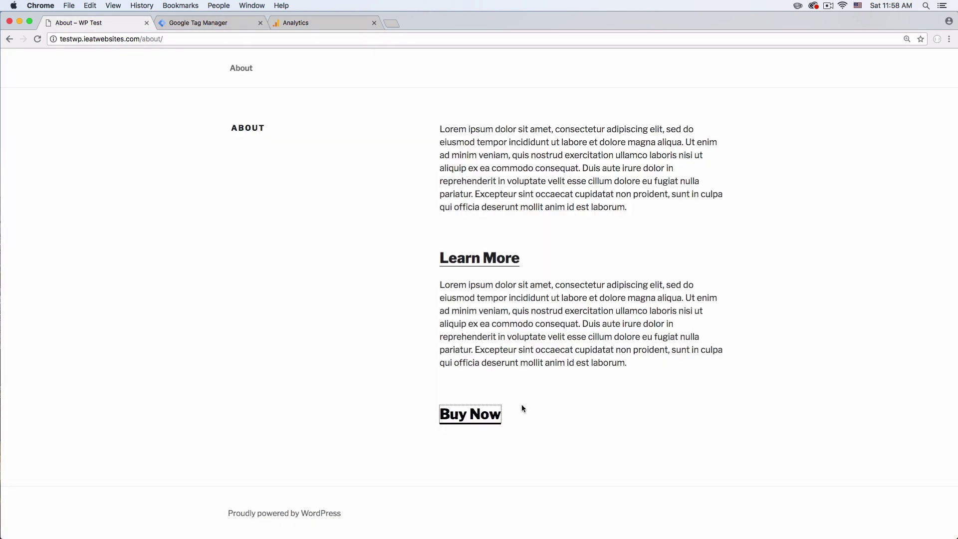
{"action": "left_click", "coordinate": [472, 414]}
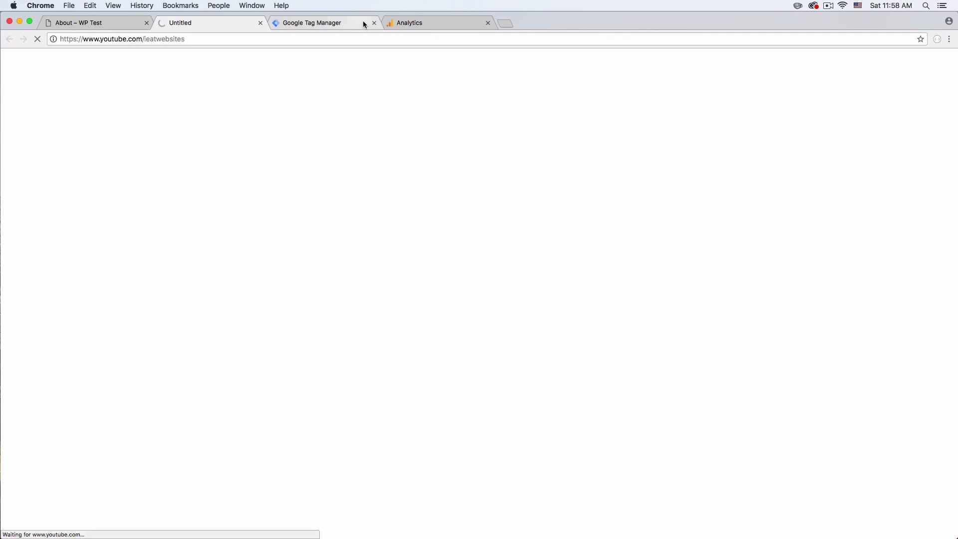
{"action": "left_click", "coordinate": [261, 23]}
Switch to Google Analytics, check the real-time events per second and filter the Events report to the Buttons category
{"action": "left_click", "coordinate": [313, 22]}
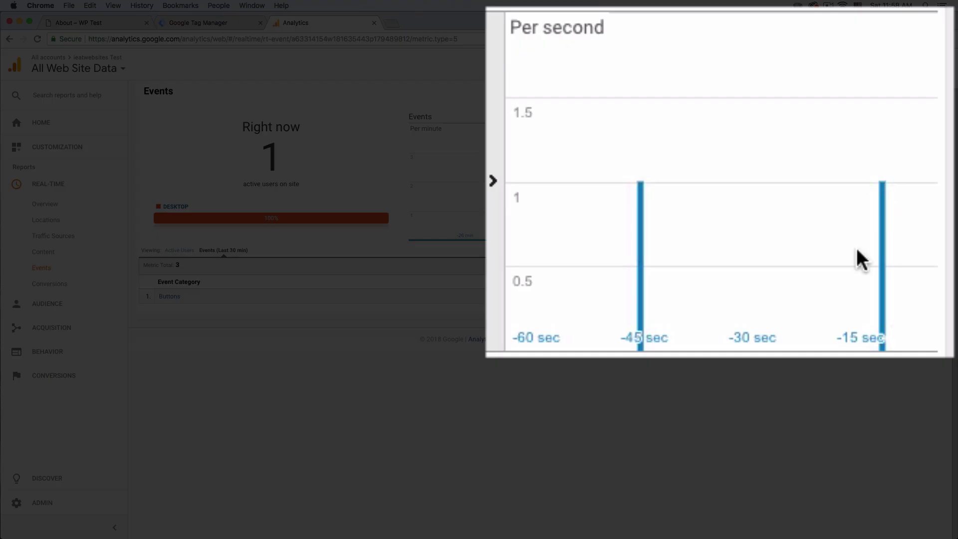
{"action": "mouse_move", "coordinate": [777, 218]}
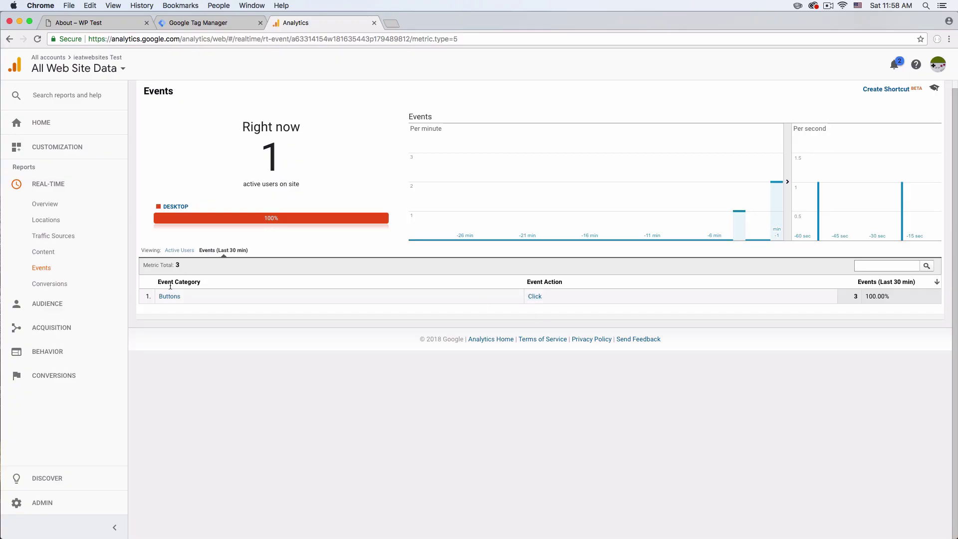
{"action": "left_click", "coordinate": [169, 296]}
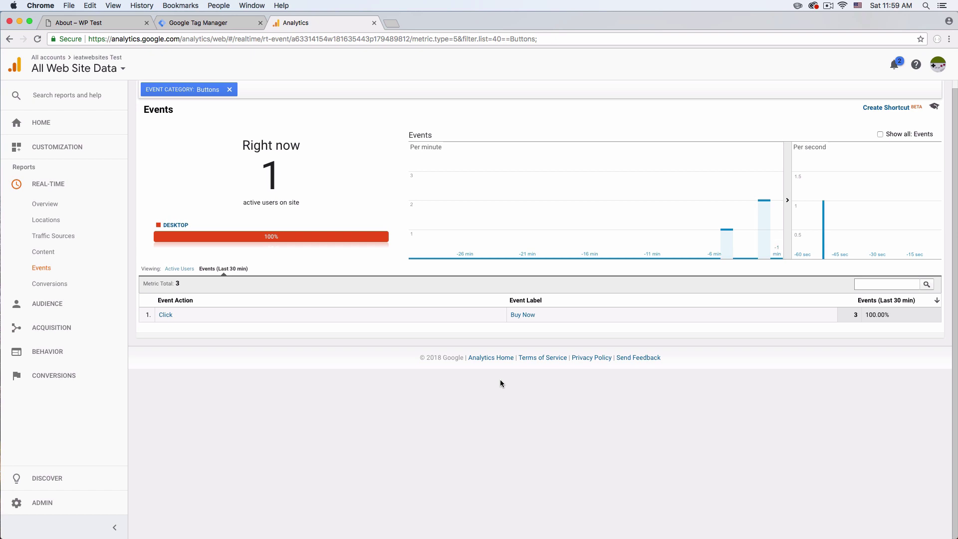
Review the live About page down to its Buy Now link and return to the filtered Events report in Google Analytics
{"action": "key", "text": "ctrl+shift+Tab"}
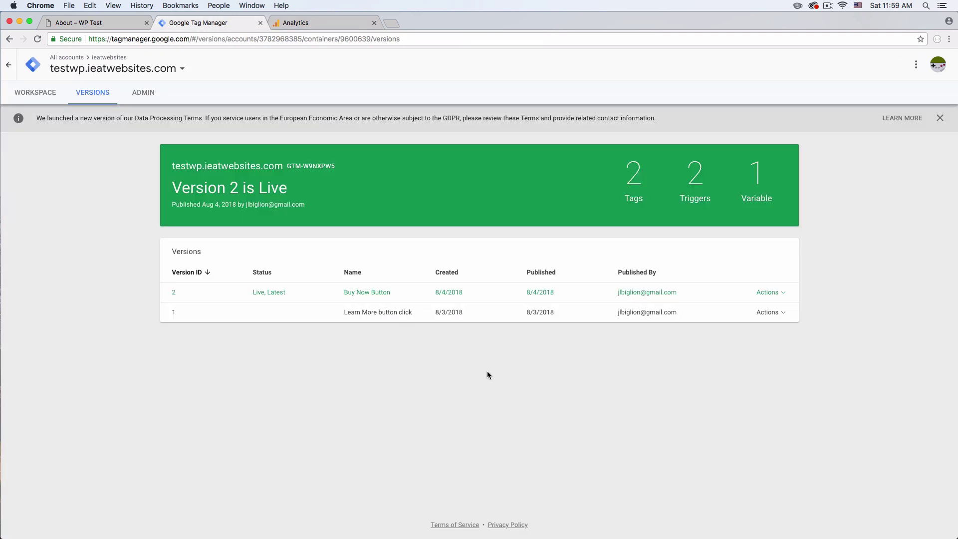
{"action": "left_click", "coordinate": [84, 24]}
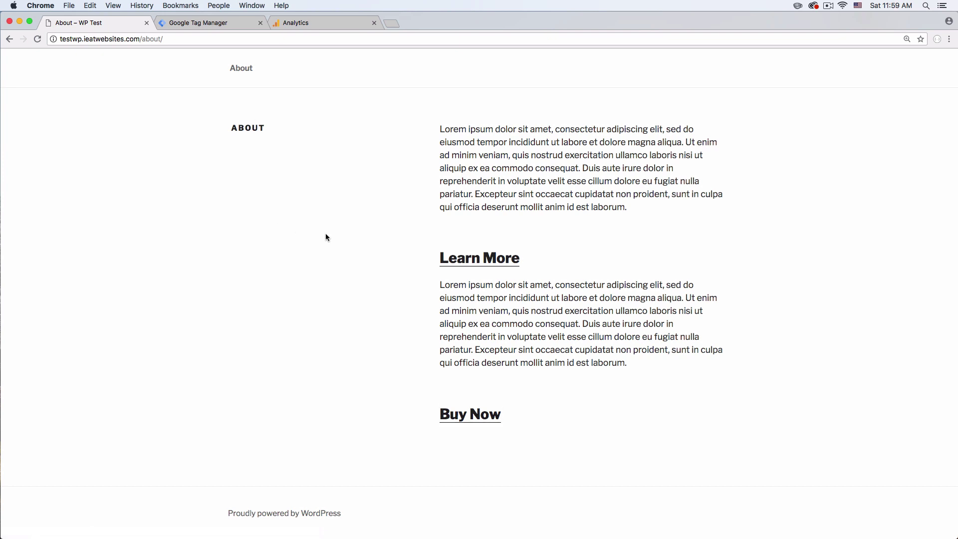
{"action": "scroll", "coordinate": [326, 237], "scroll_direction": "up", "scroll_amount": 3}
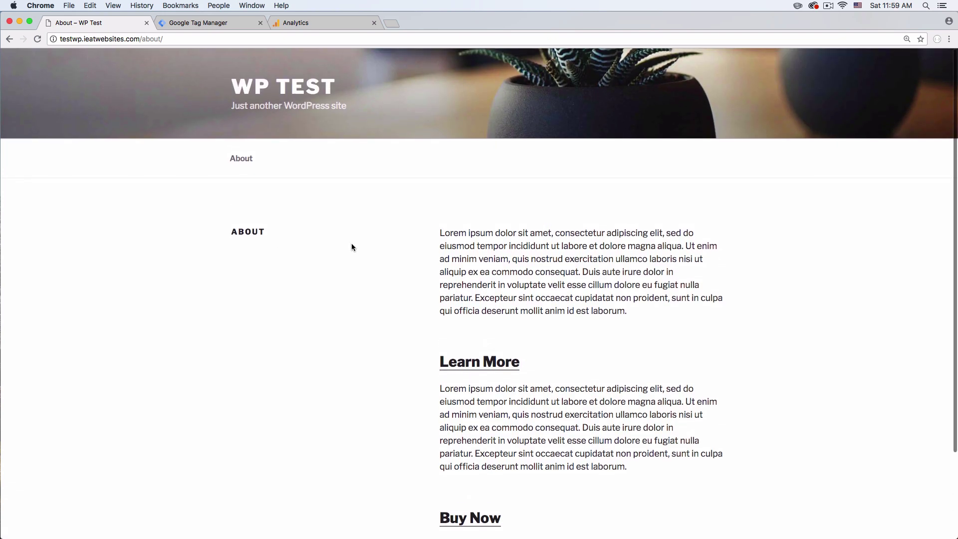
{"action": "scroll", "coordinate": [354, 246], "scroll_direction": "down", "scroll_amount": 2}
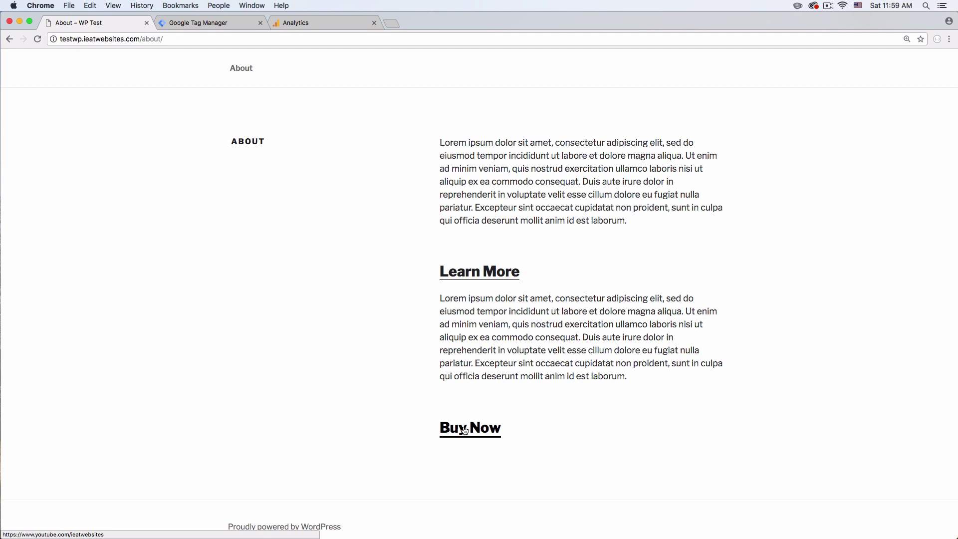
{"action": "left_click", "coordinate": [283, 24]}
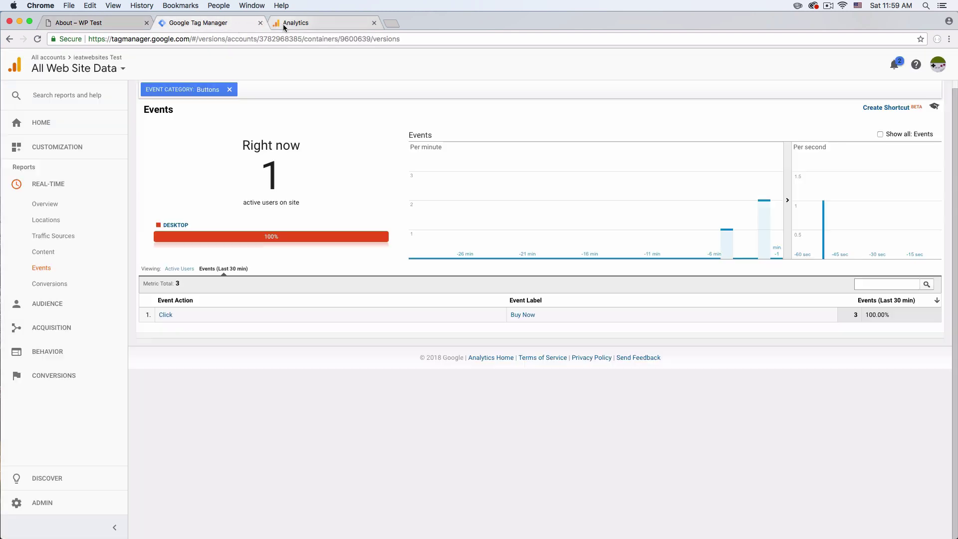